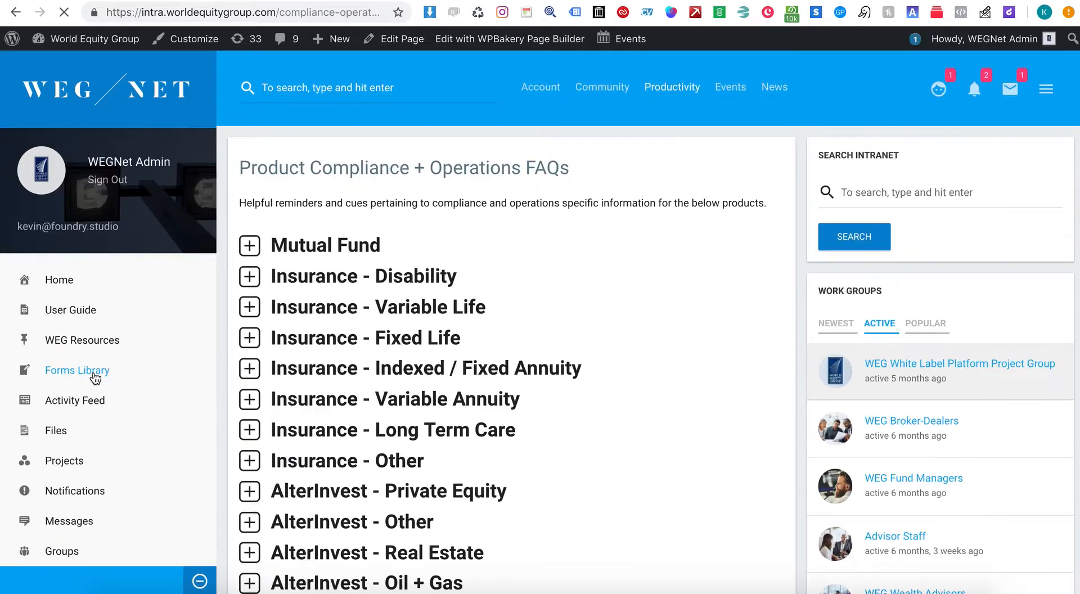
Step: Open the Product Compliance + Operations FAQs page for editing in the backend
click(253, 369)
click(258, 372)
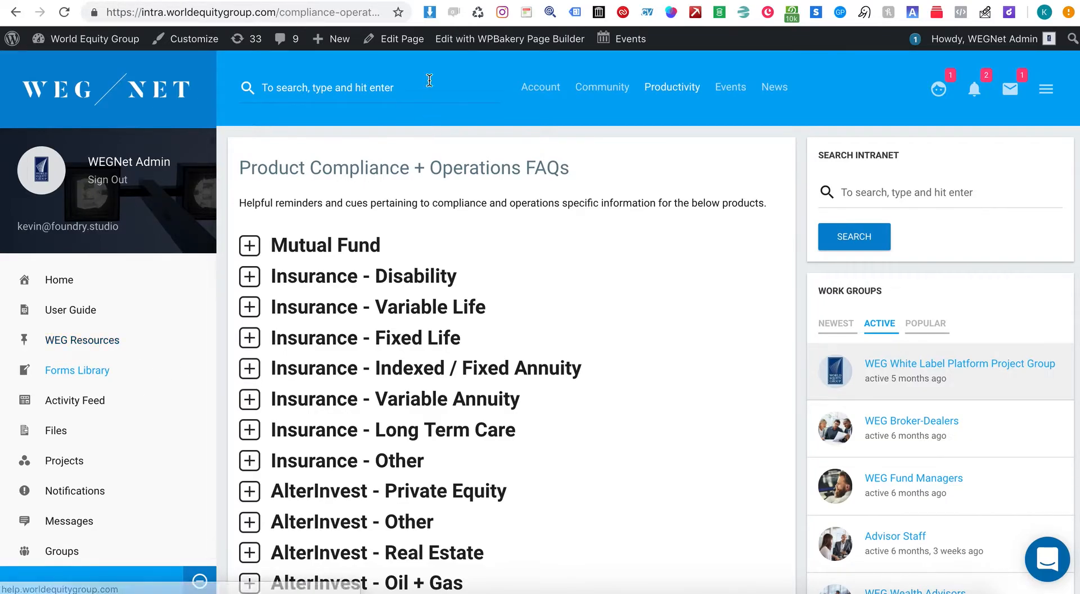
click(409, 45)
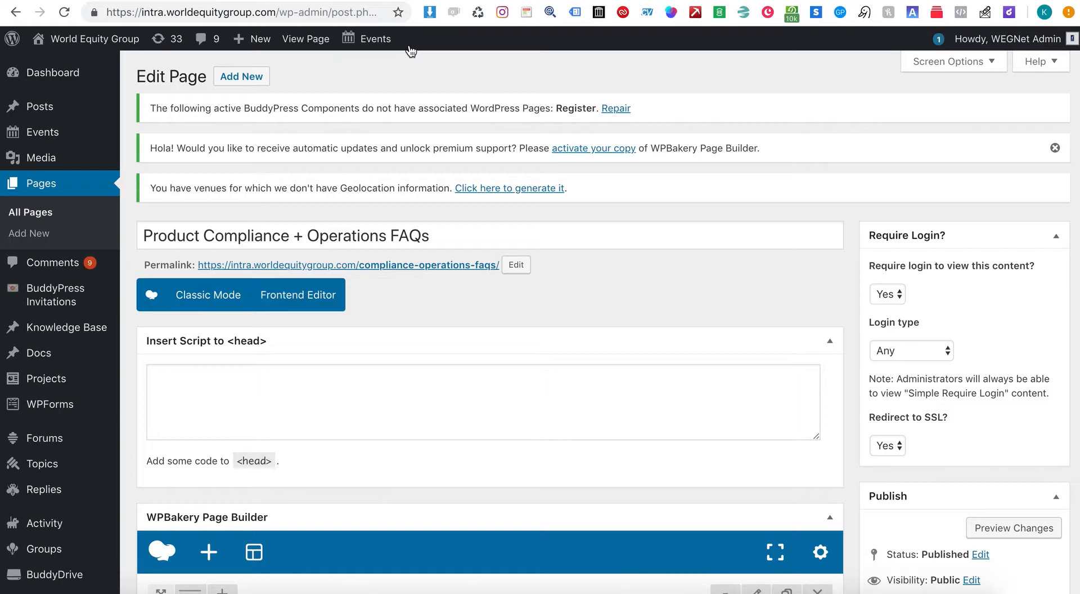
Step: Move the Insurance - Variable Life toggle above Insurance - Disability in the page layout
scroll(480, 392, down, 9)
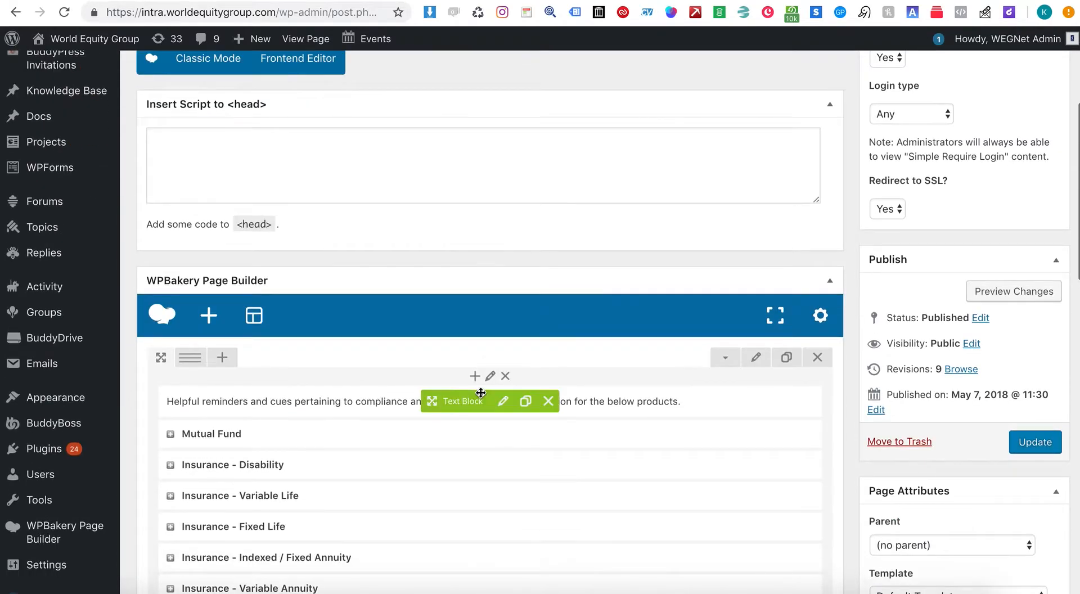
drag(445, 219, 470, 171)
scroll(445, 222, up, 2)
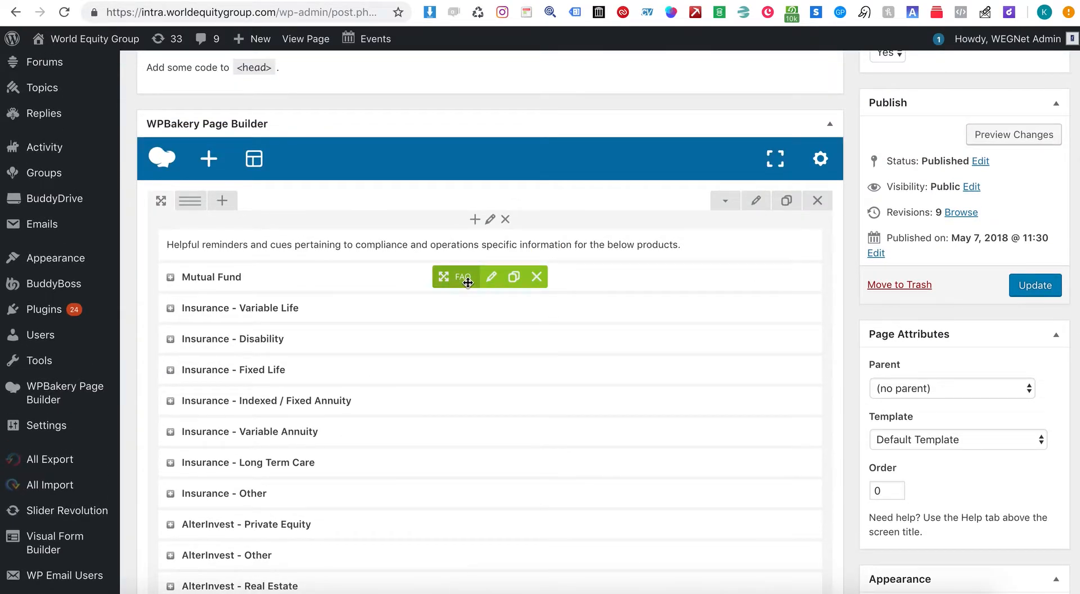
Step: Duplicate the Mutual Fund FAQ toggle and title the copy "New Form in Form Library"
click(514, 277)
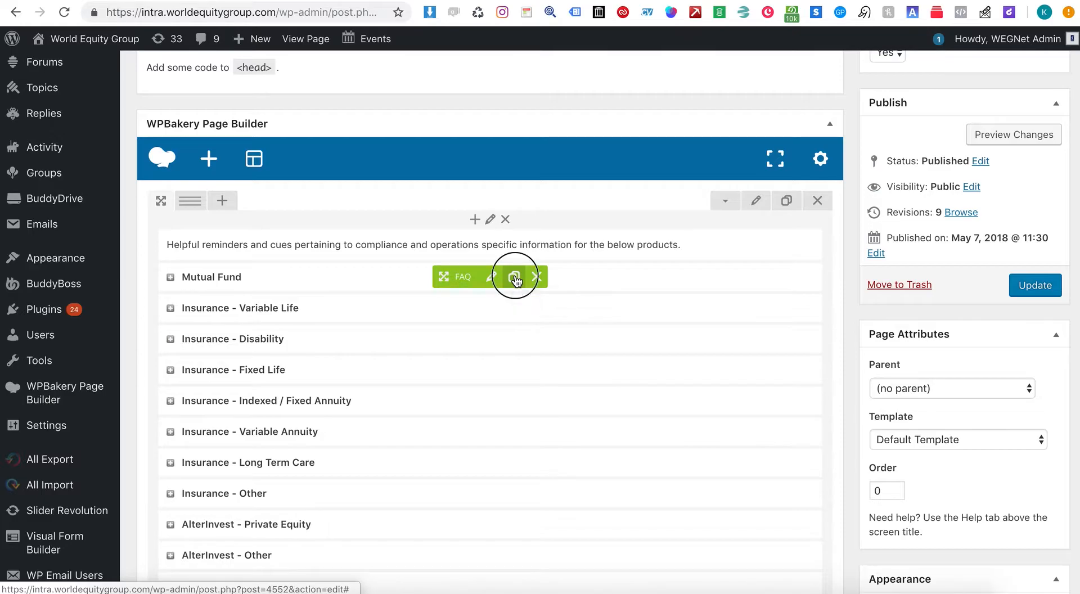
click(495, 308)
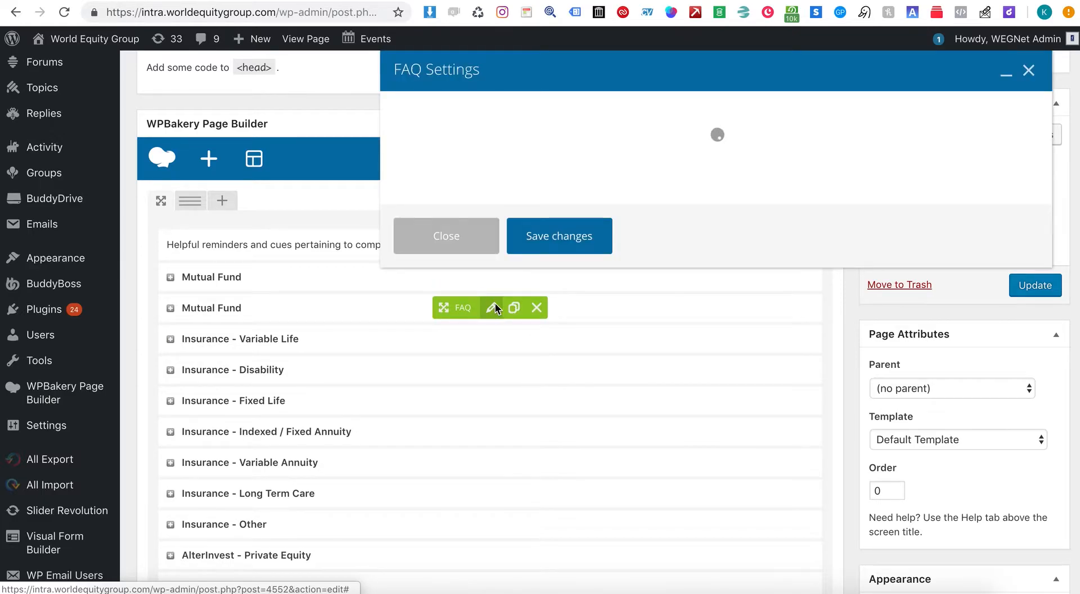
triple_click(504, 169)
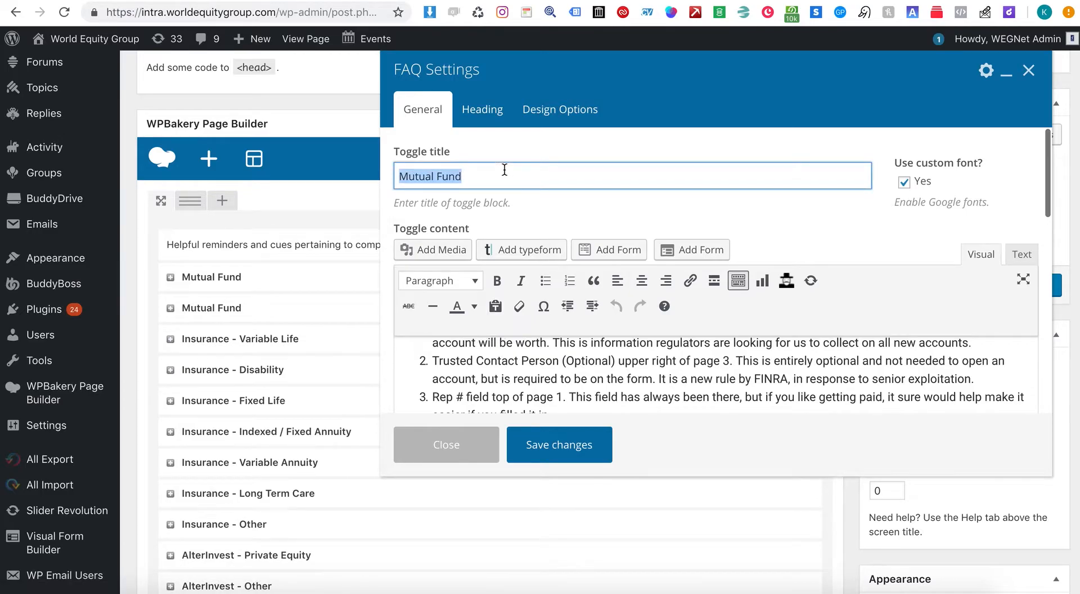
scroll(505, 169, down, 1)
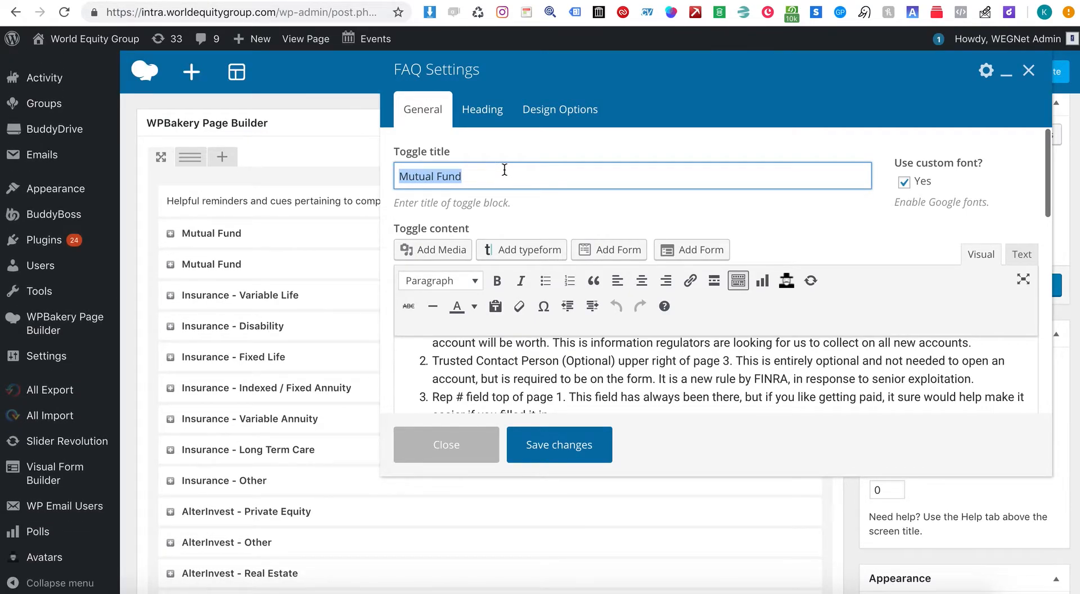
text(New Fo)
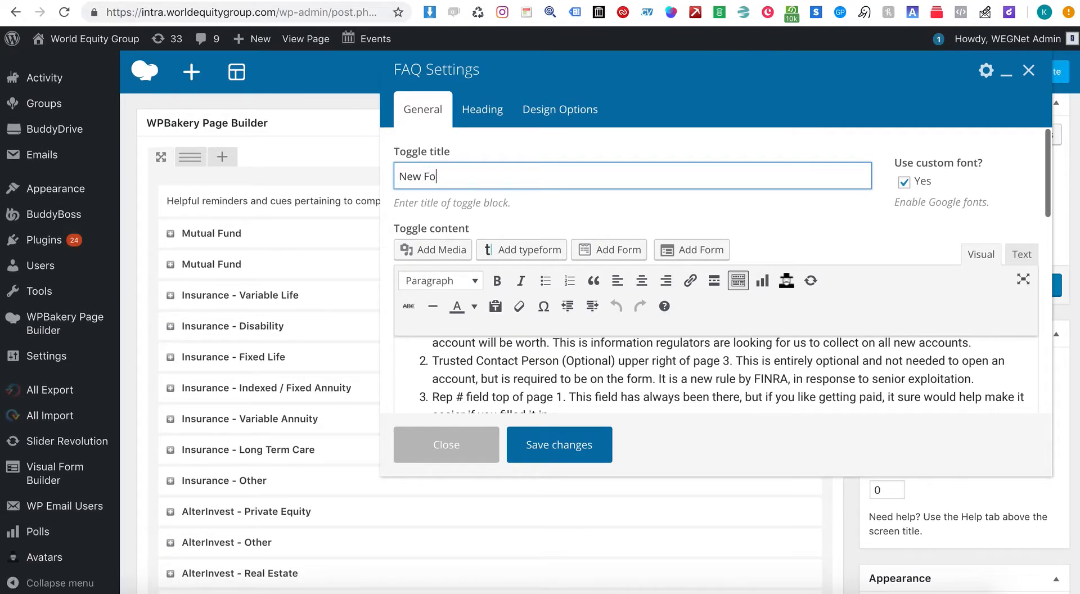
text(rm in Form Library)
Step: Enlarge the FAQ settings dialog and delete the "A couple of items to note:" heading with its numbered list from the toggle content
scroll(648, 370, up, 2)
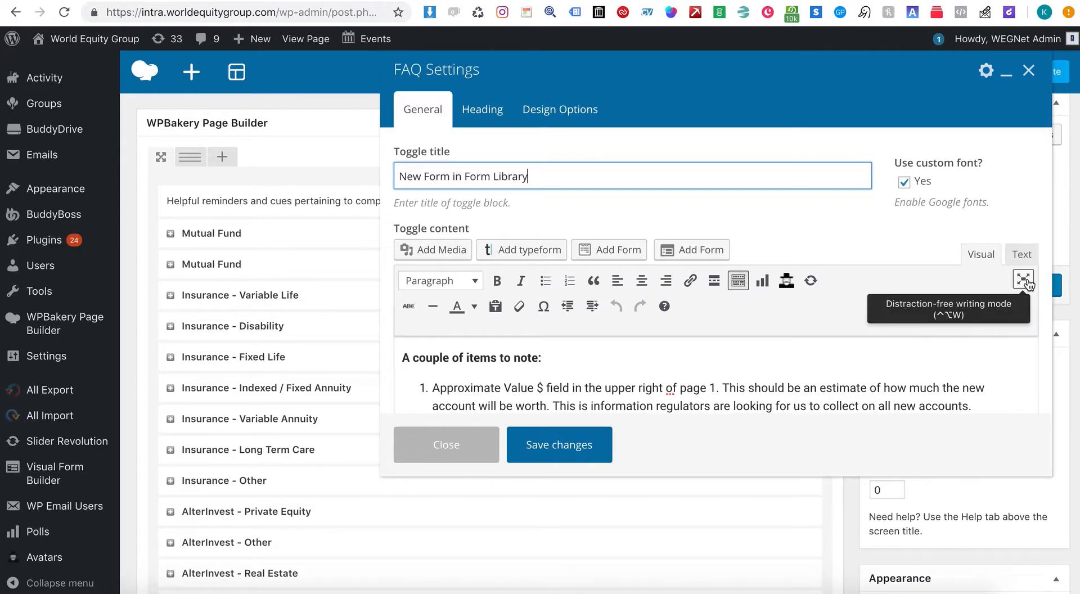
drag(1049, 478, 1050, 575)
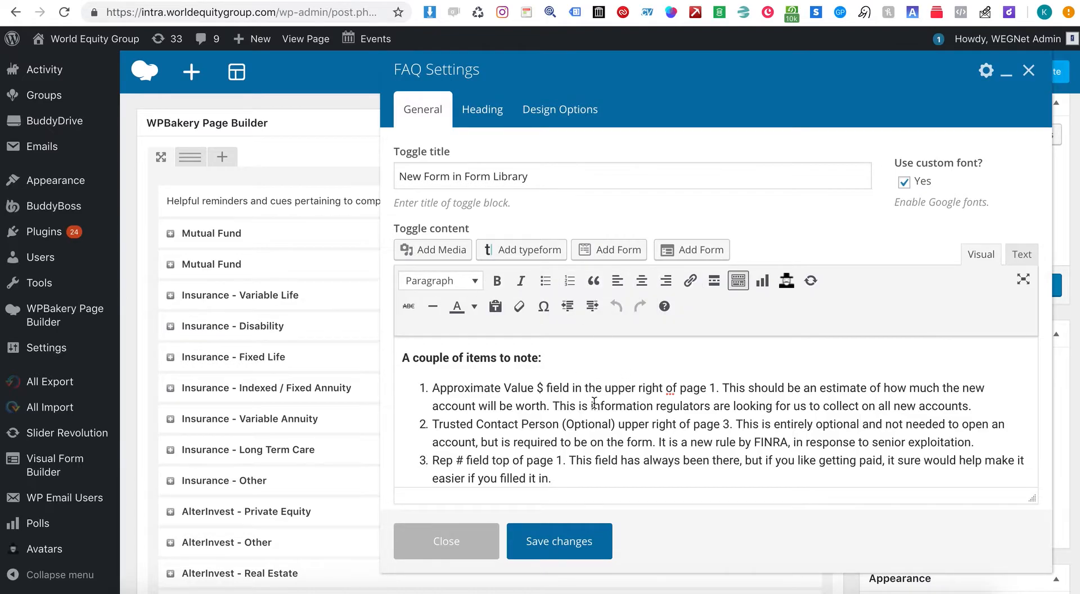
scroll(620, 407, down, 3)
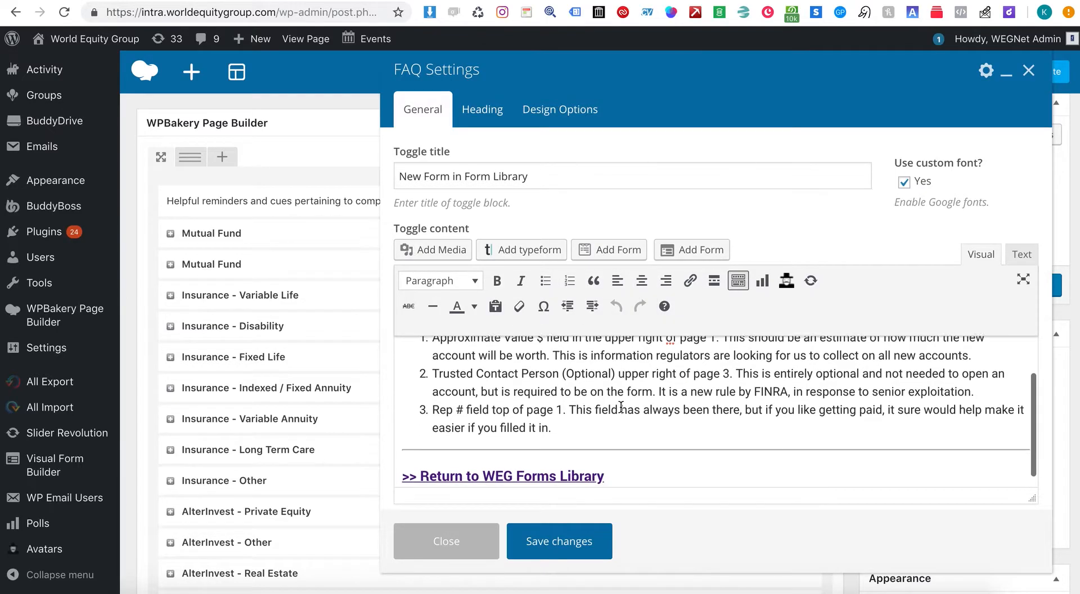
scroll(621, 407, up, 3)
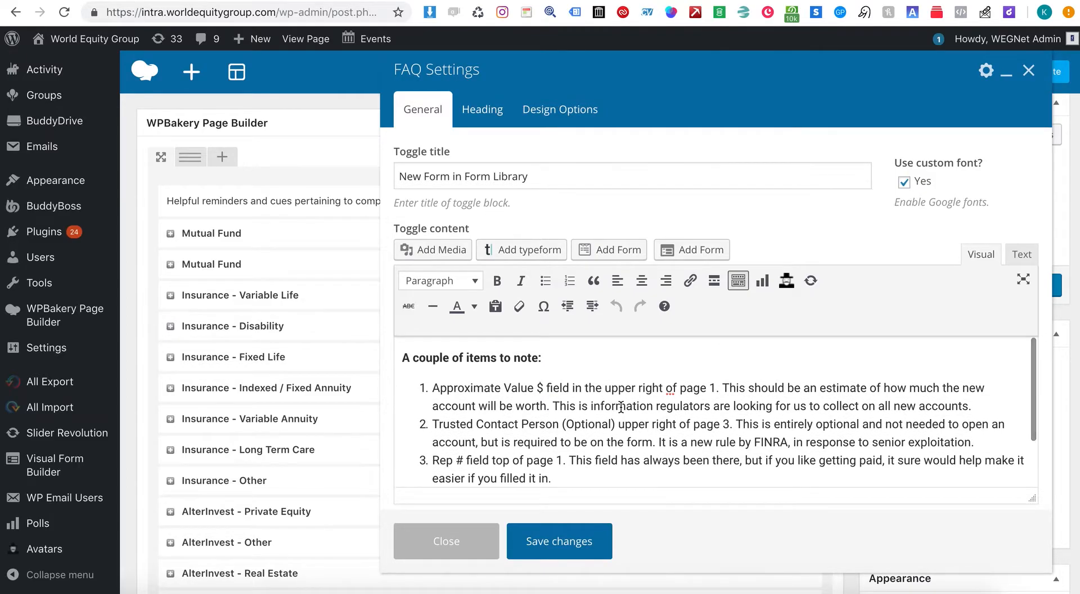
scroll(614, 427, down, 2)
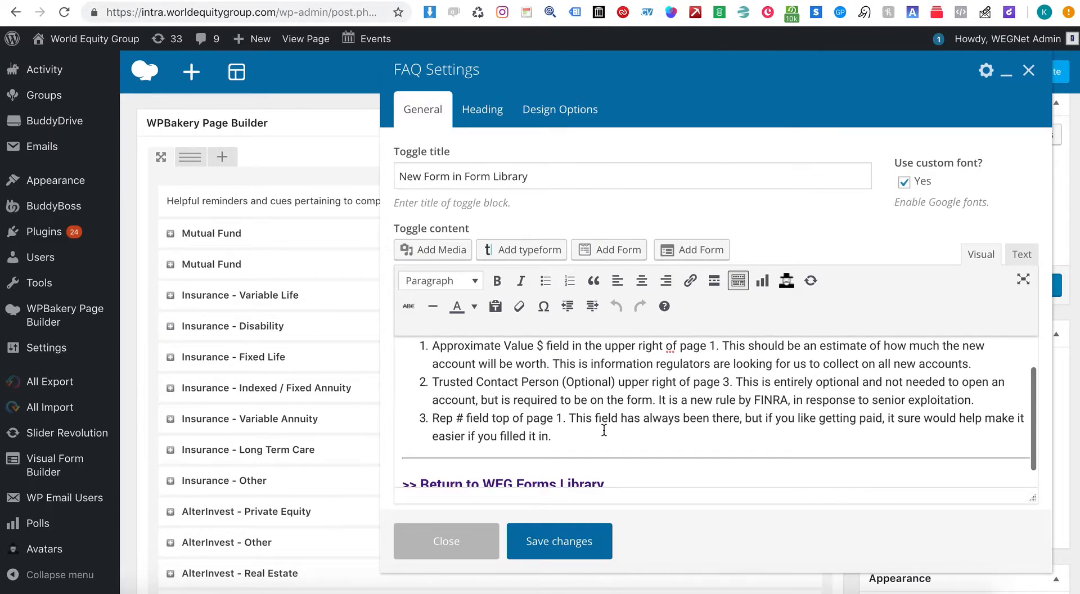
drag(603, 430, 345, 258)
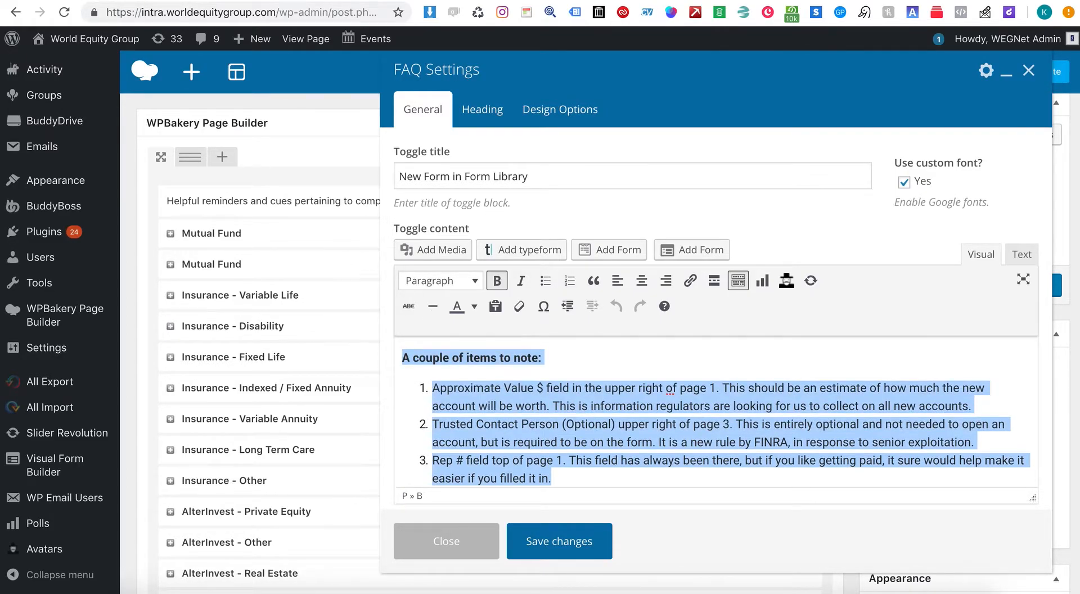
key(BackSpace)
key(BackSpace)
Step: Write the paragraphs "This form is good for ...", "It is used in ____ use case and ________." and "Download Form" above the divider line
text(This form)
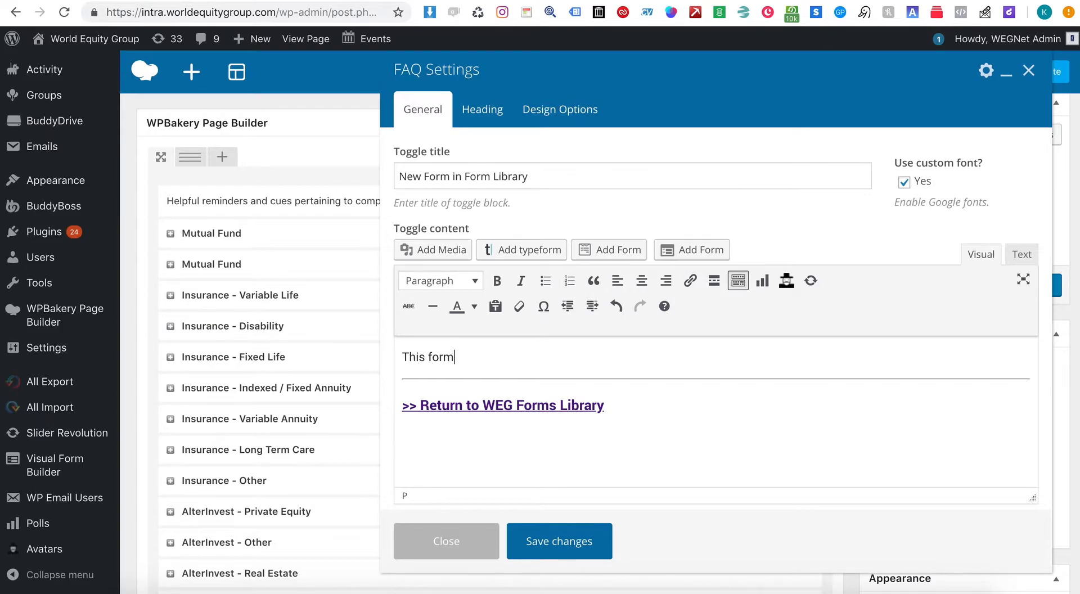
text( is good for ...)
key(Return)
key(Return)
key(BackSpace)
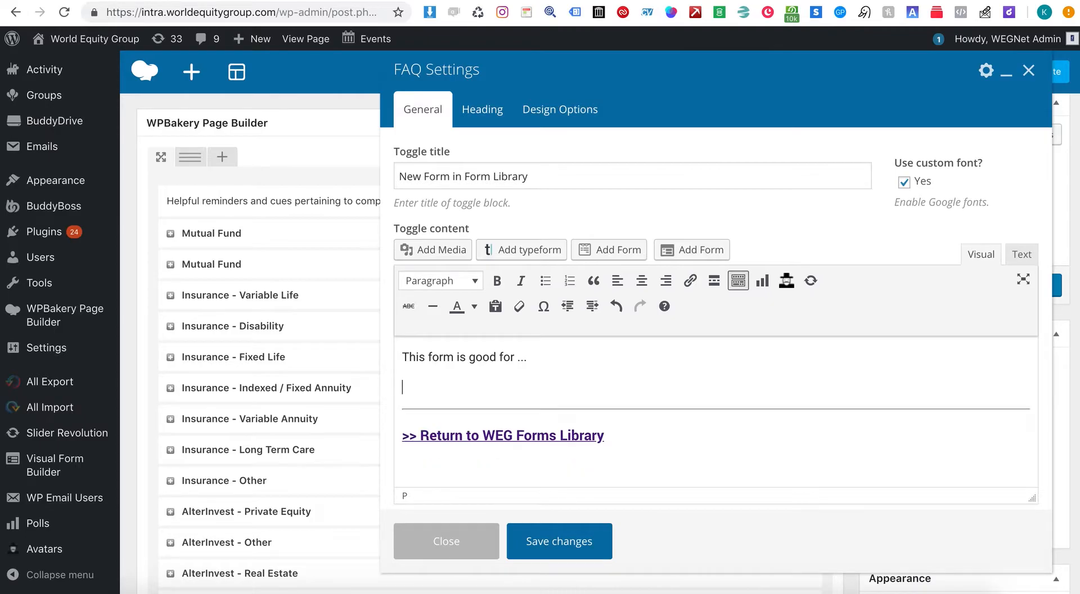
text(It is usedi)
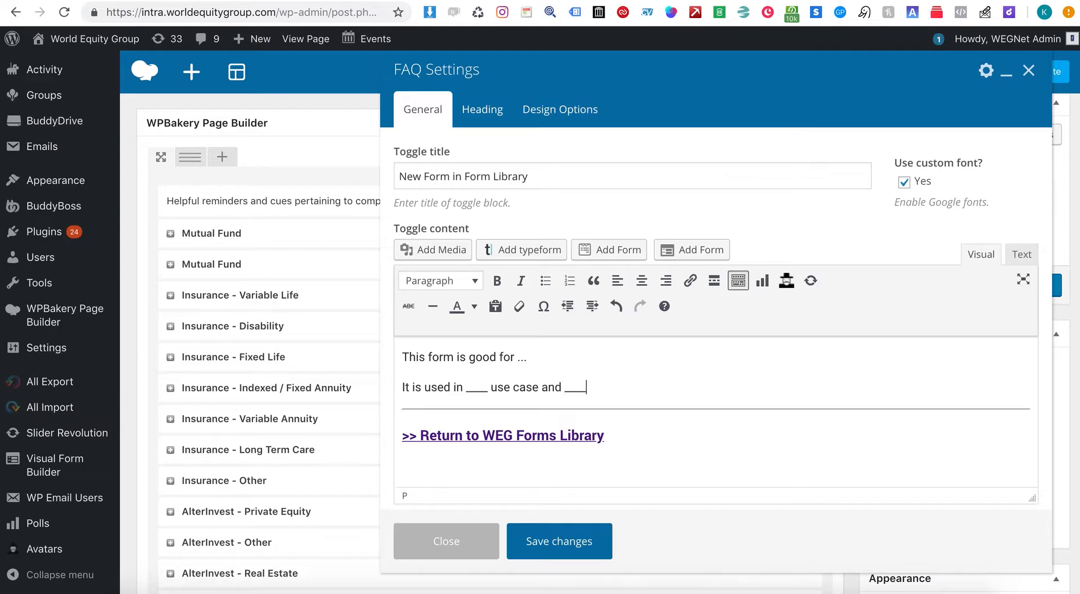
key(Return)
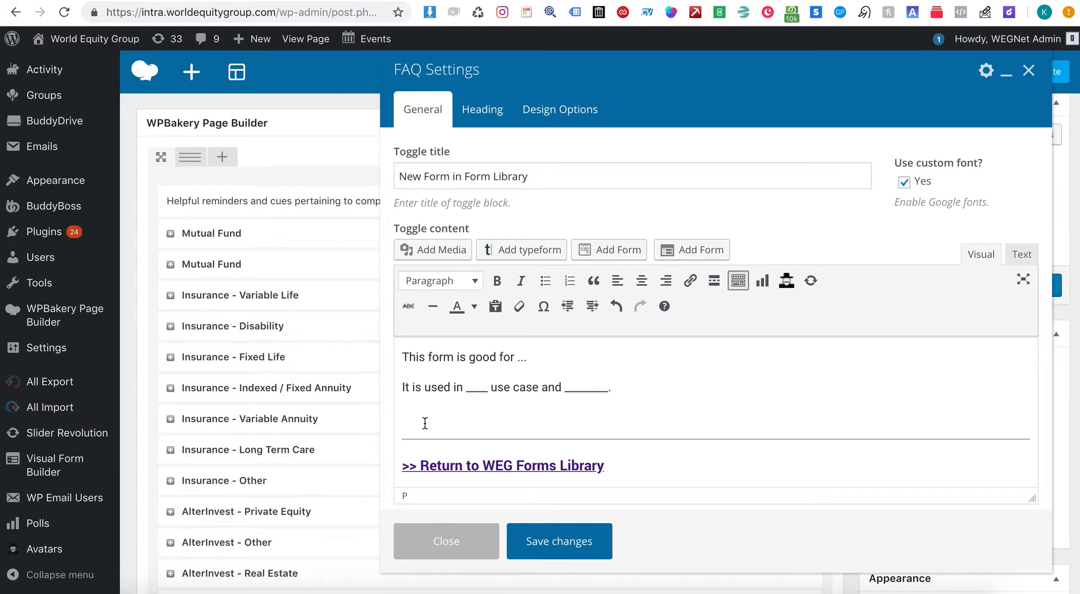
text(Download Form)
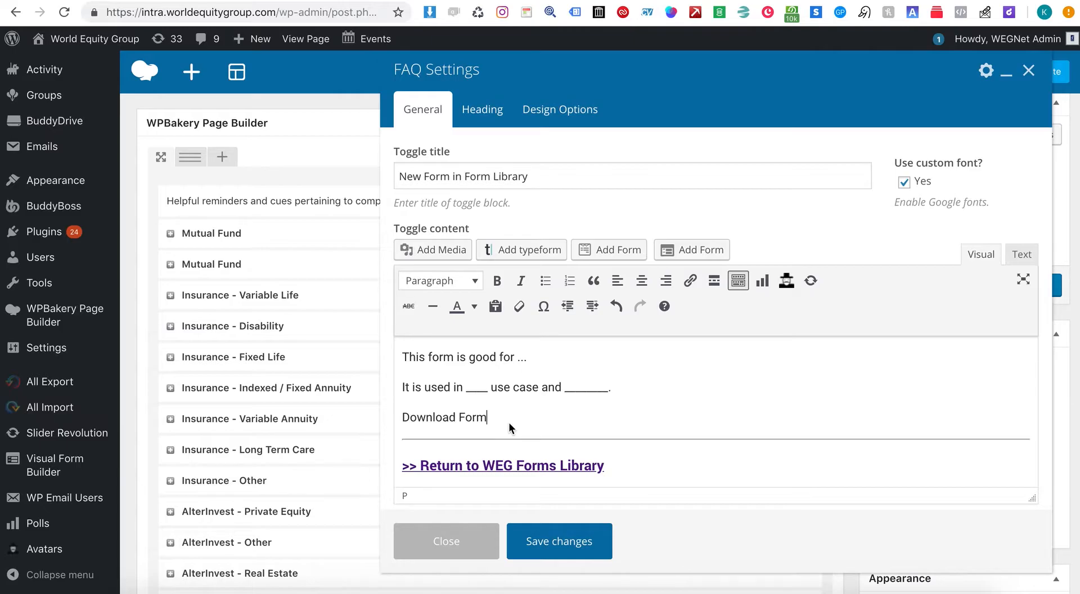
drag(508, 422, 399, 417)
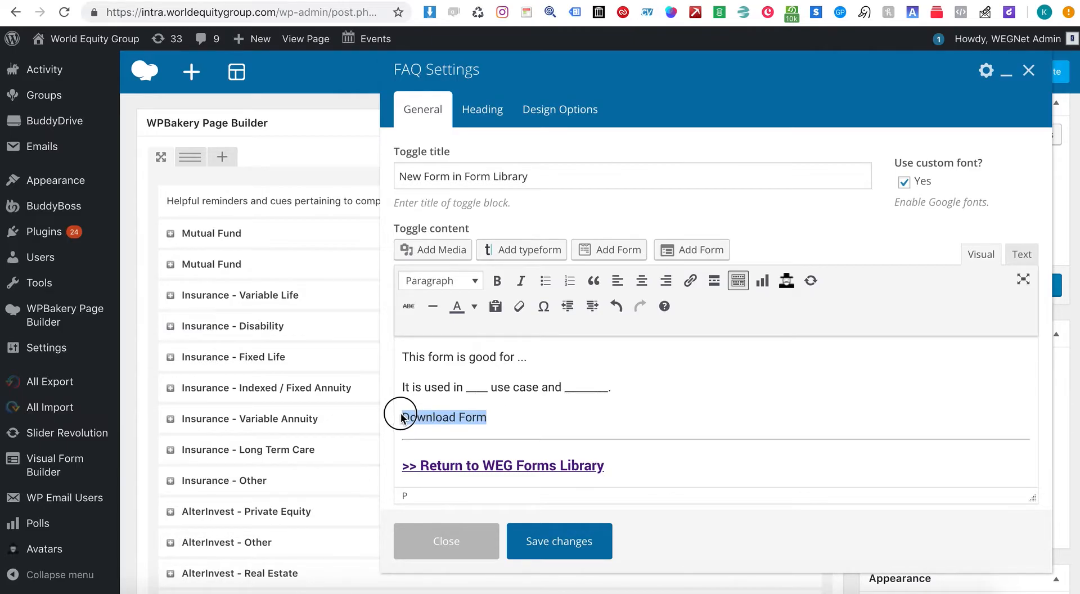
click(689, 281)
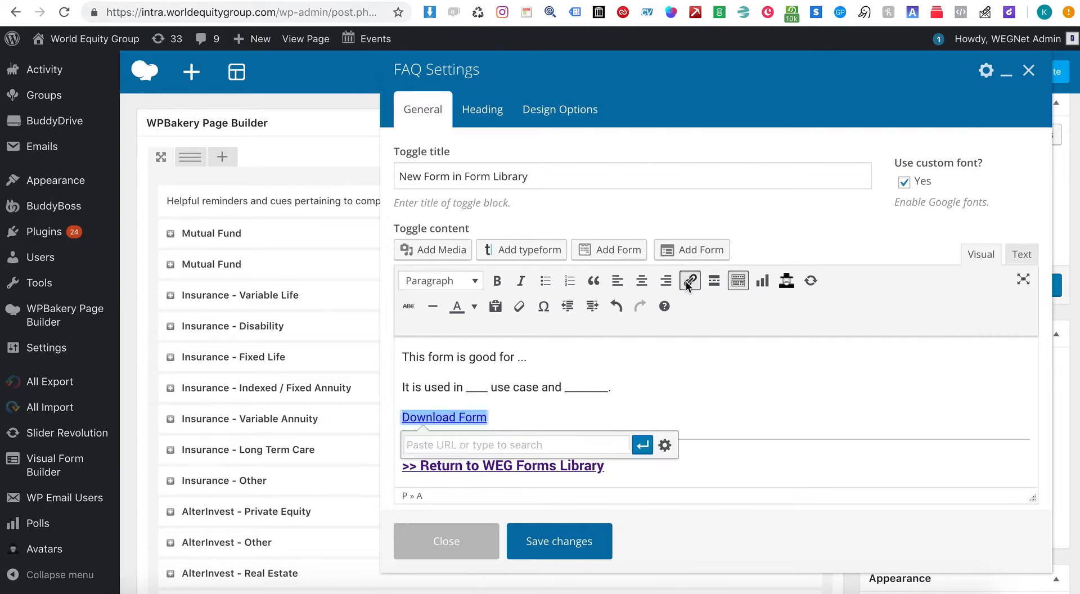
click(600, 404)
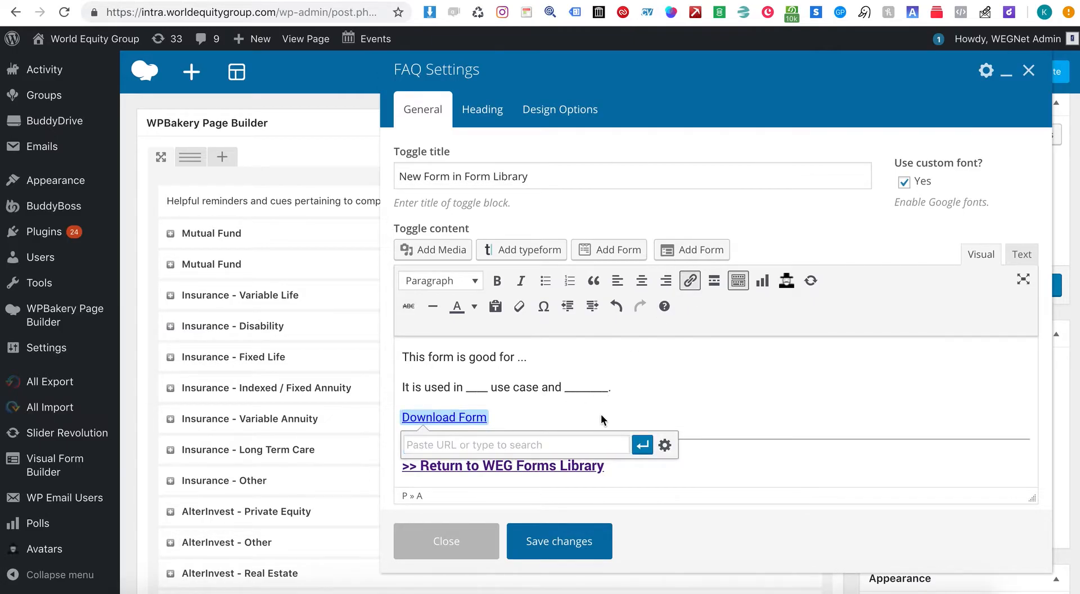
click(724, 384)
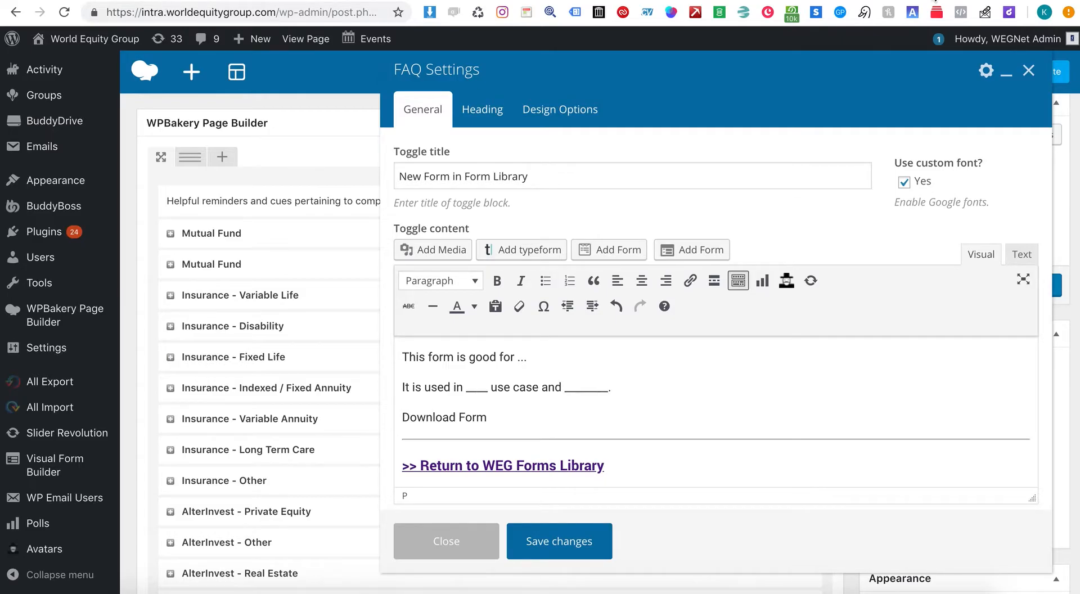
Step: Duplicate the page editor in a second browser tab and go to the intranet's Files section there
right_click(907, 1)
click(942, 35)
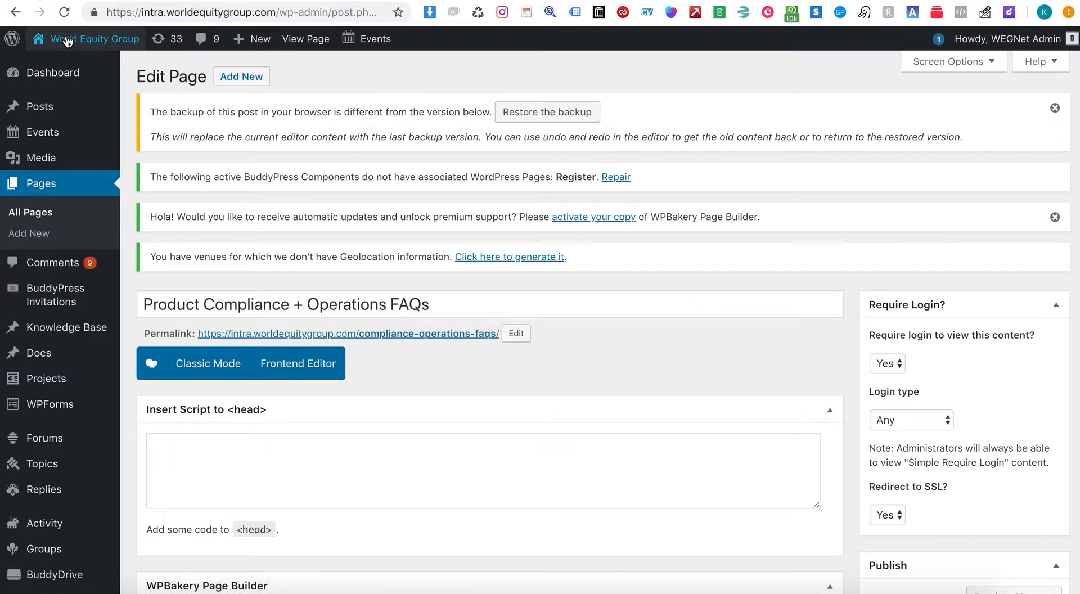
click(63, 65)
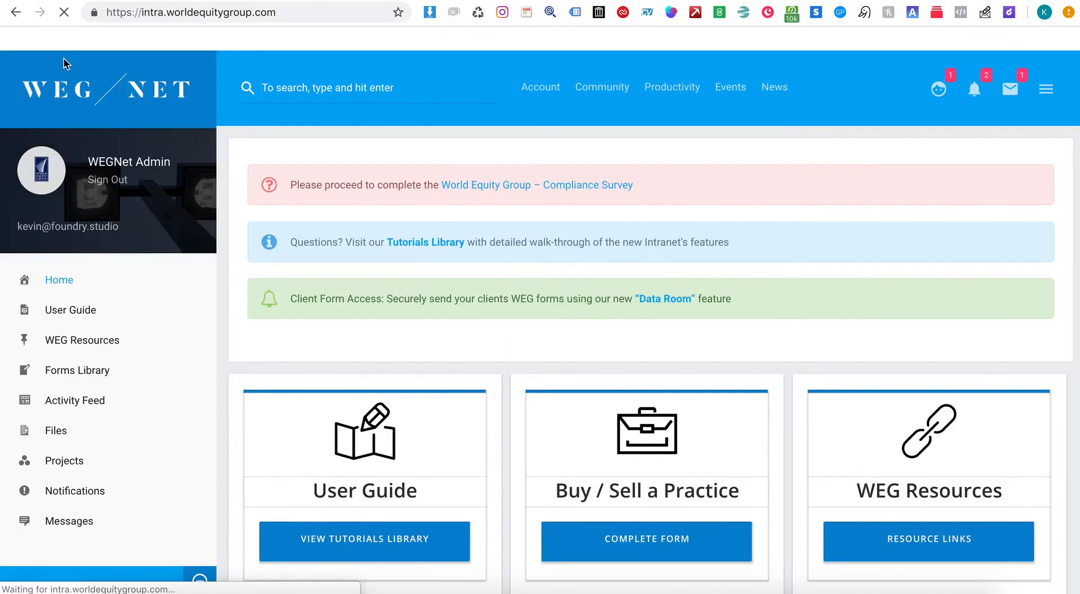
scroll(656, 351, down, 3)
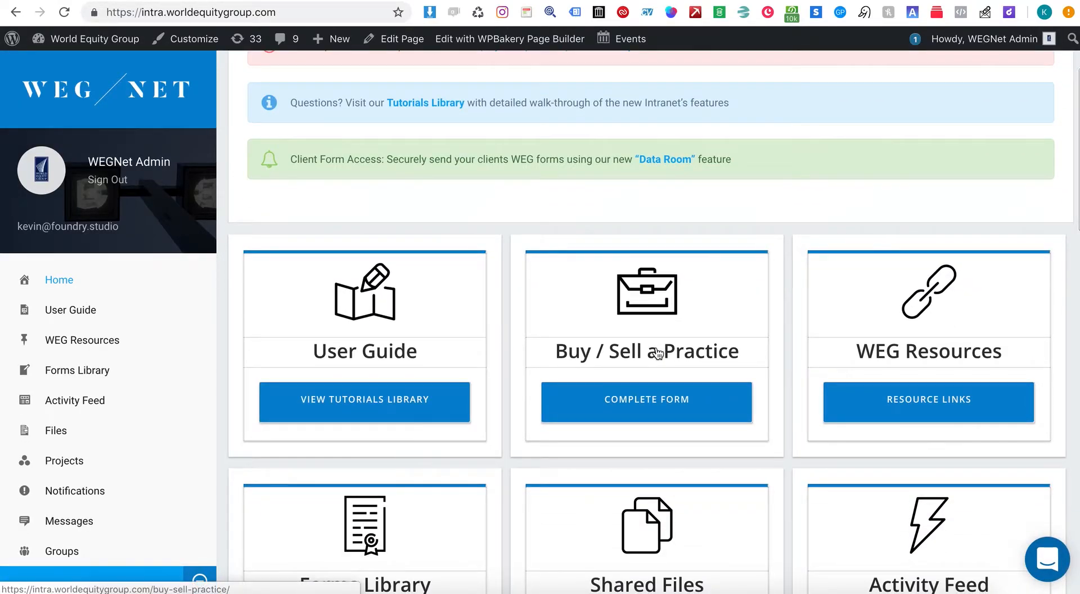
click(69, 433)
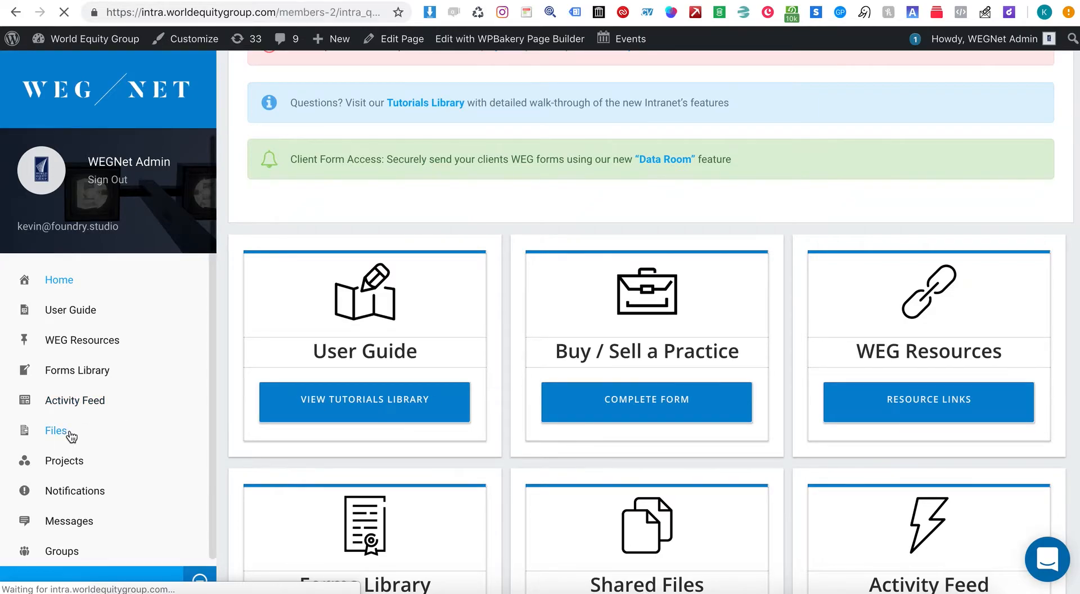
scroll(415, 404, down, 1)
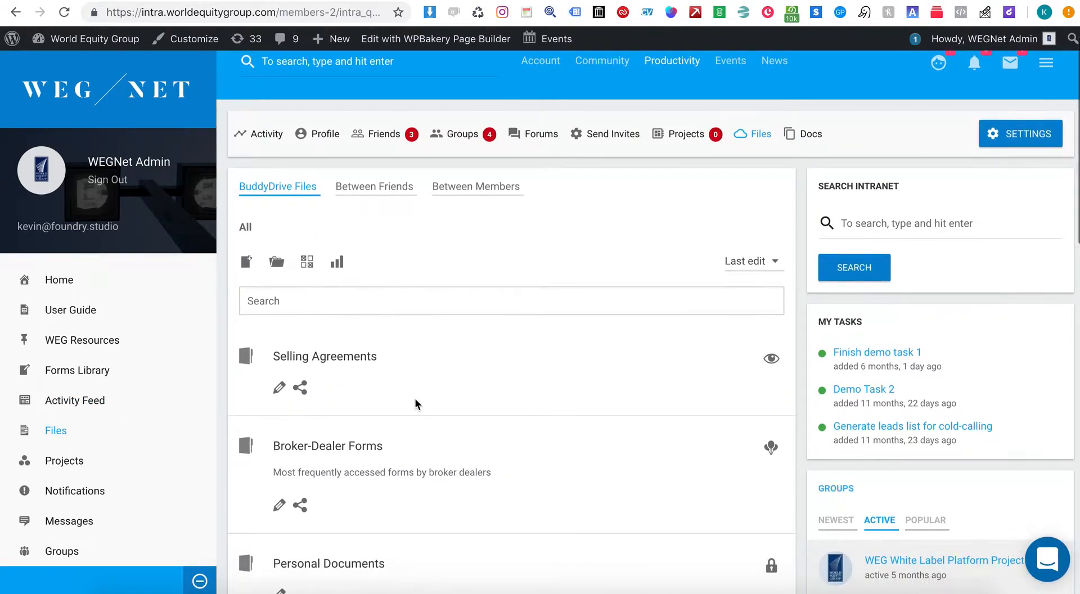
Step: Show the share link of the Selling Agreements folder, highlight its URL, and close the link box
click(300, 388)
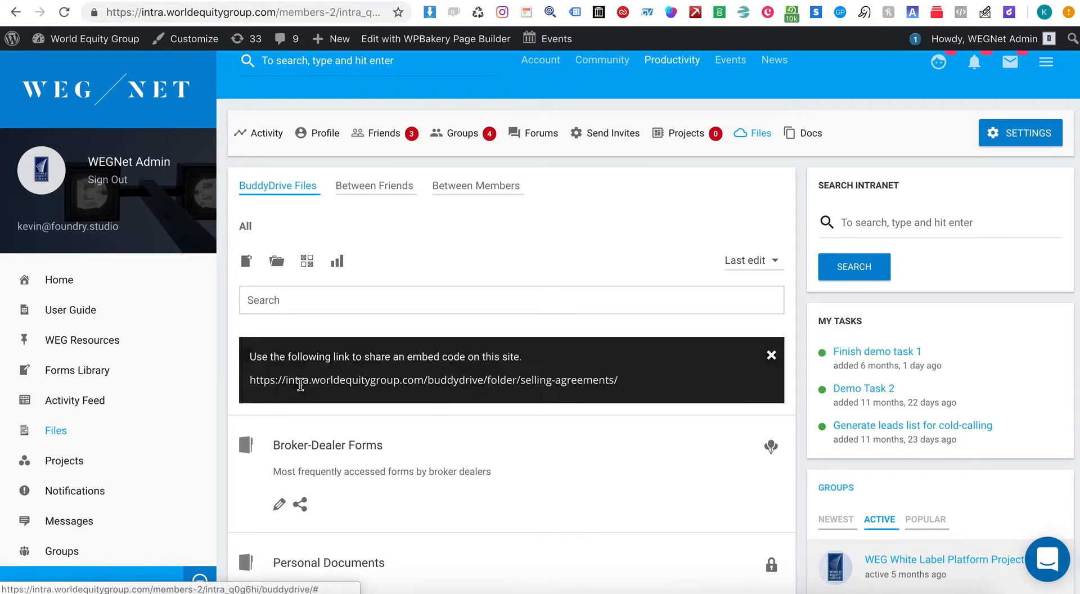
triple_click(345, 378)
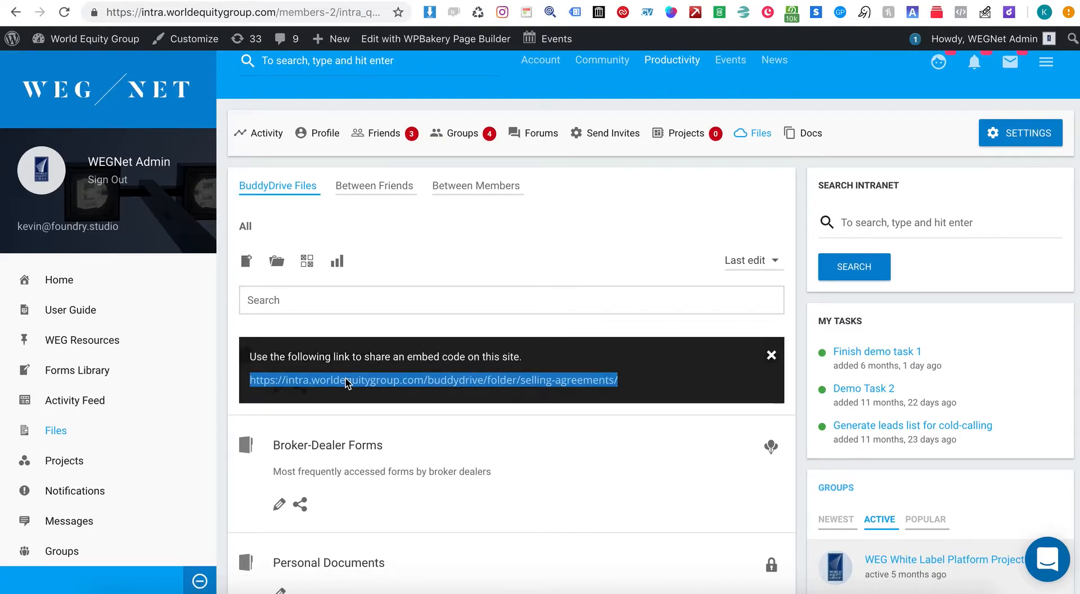
click(433, 306)
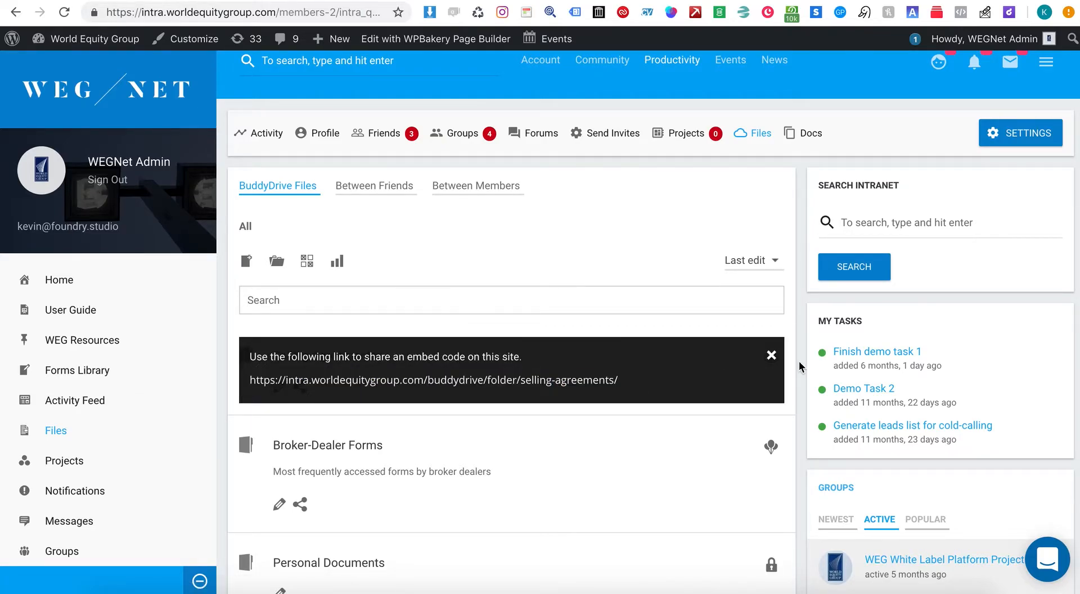
click(771, 355)
Step: Look inside the Selling Agreements folder, return to all files, and open the Broker-Dealer Forms folder
click(313, 353)
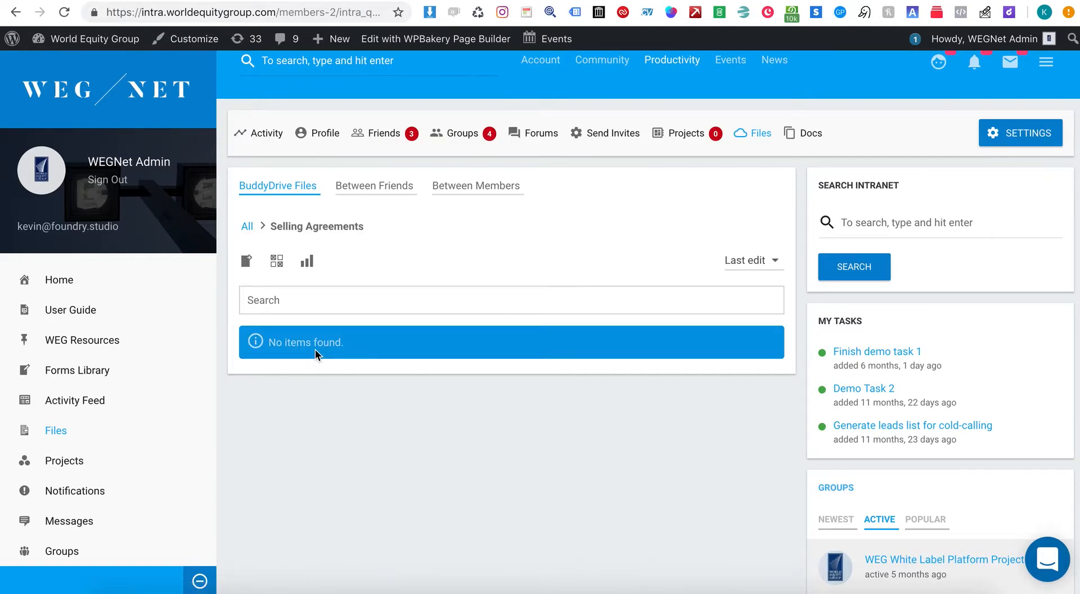
click(247, 226)
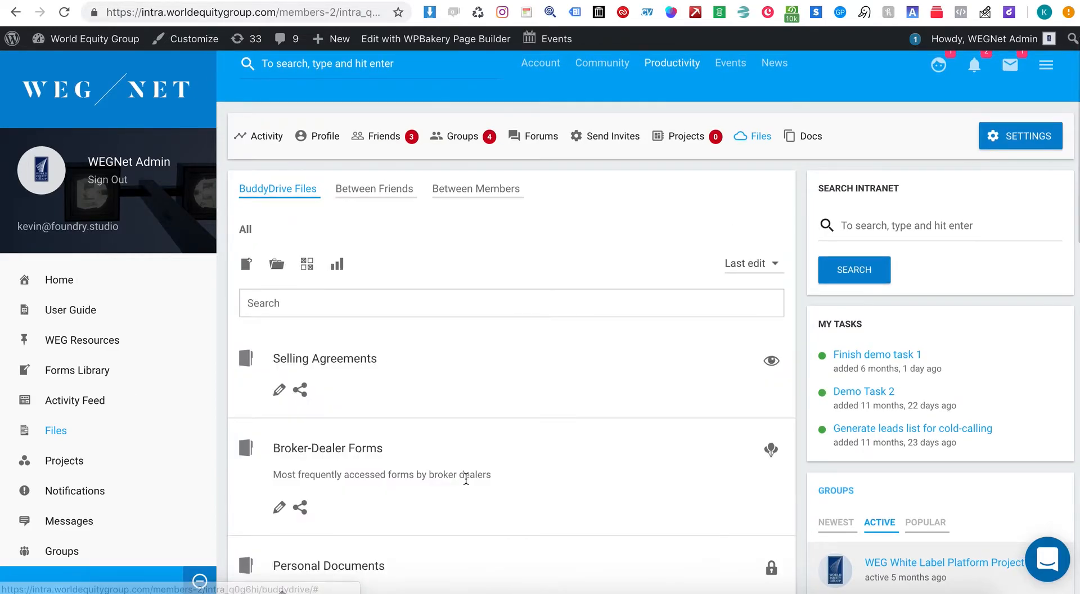
scroll(362, 351, down, 2)
click(349, 369)
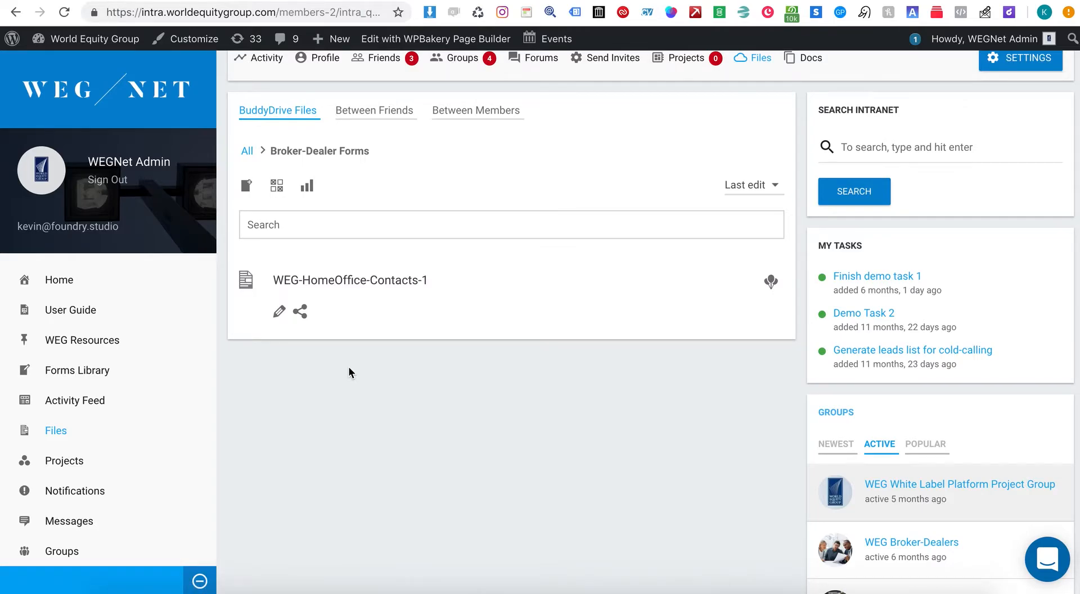
Step: Show the share link of the WEG-HomeOffice-Contacts-1 file and copy its URL
click(302, 312)
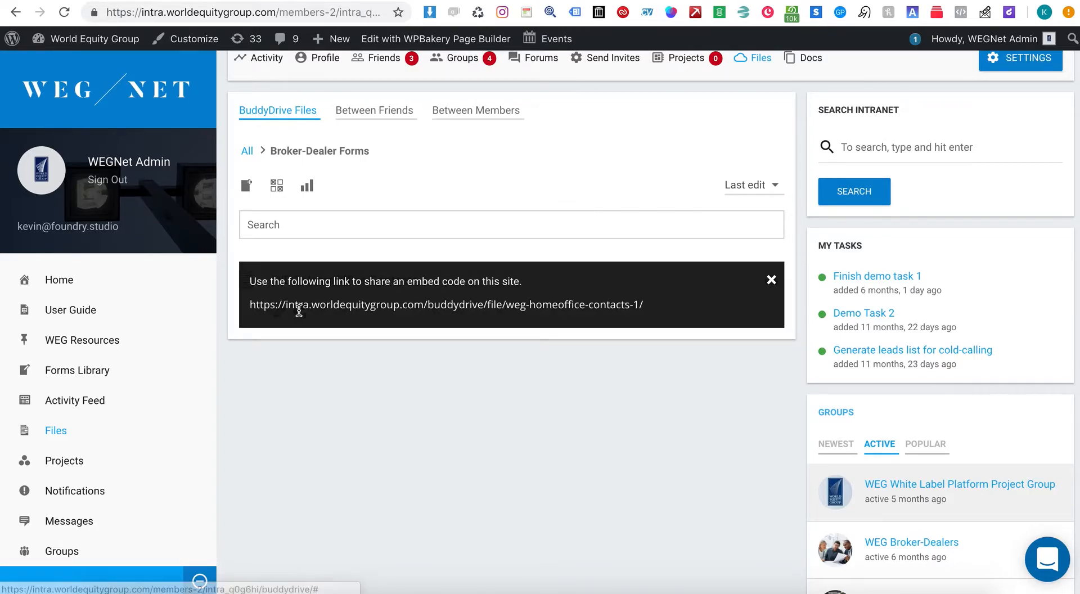
triple_click(314, 306)
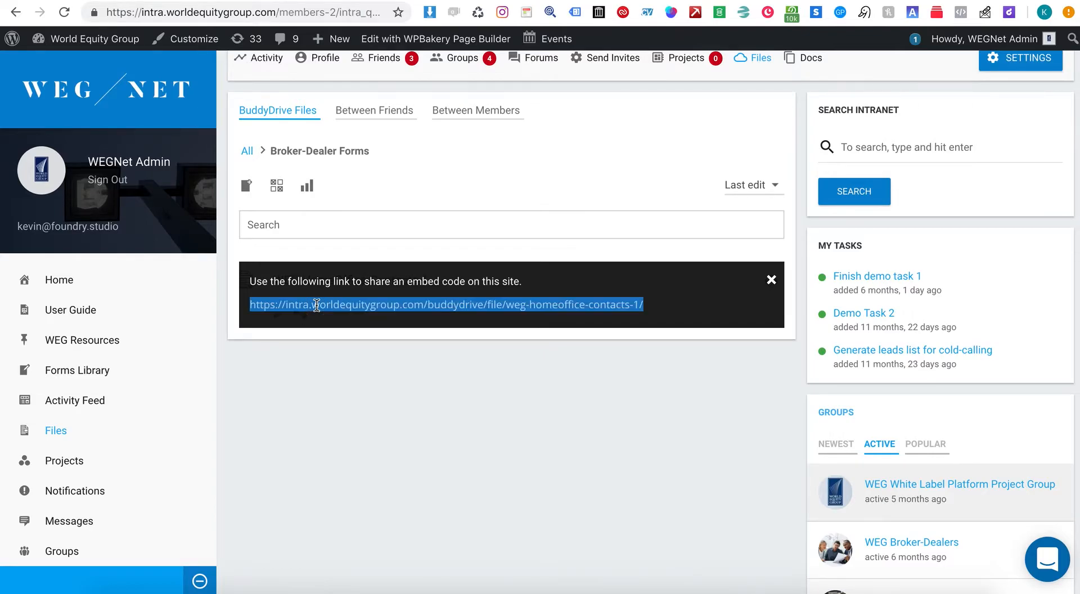
right_click(449, 304)
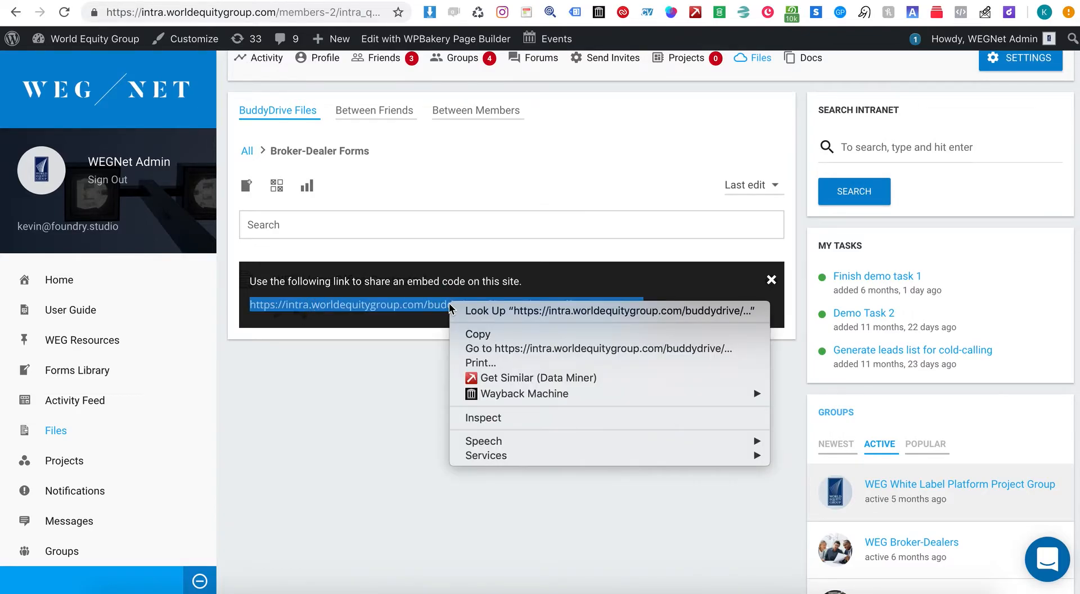
click(487, 333)
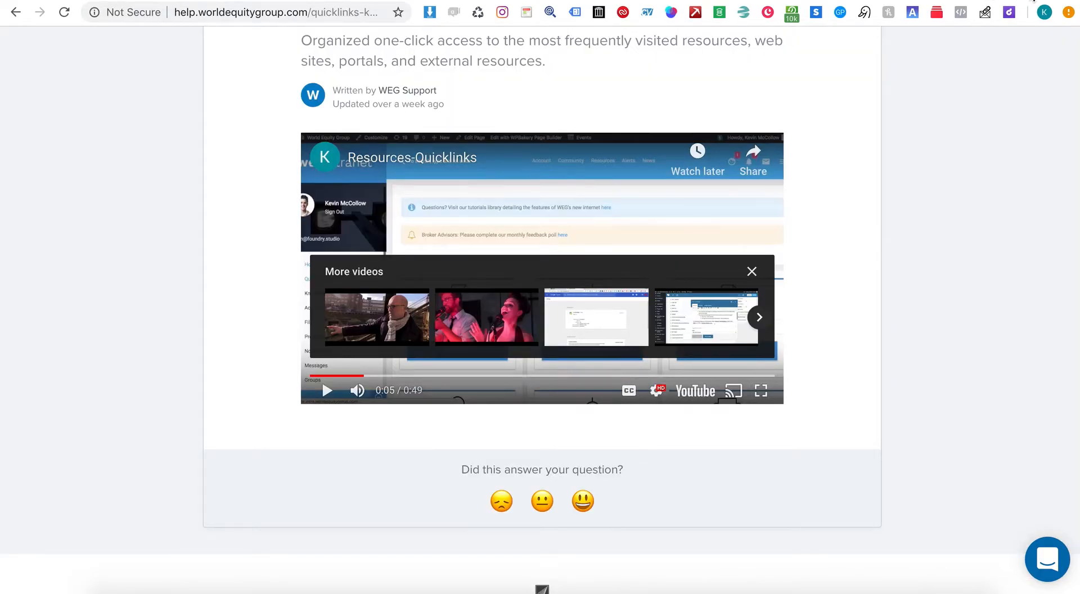
Step: Test the copied file link in a new browser tab, close that tab, and return to the Broker-Dealer Forms folder
key(super+t)
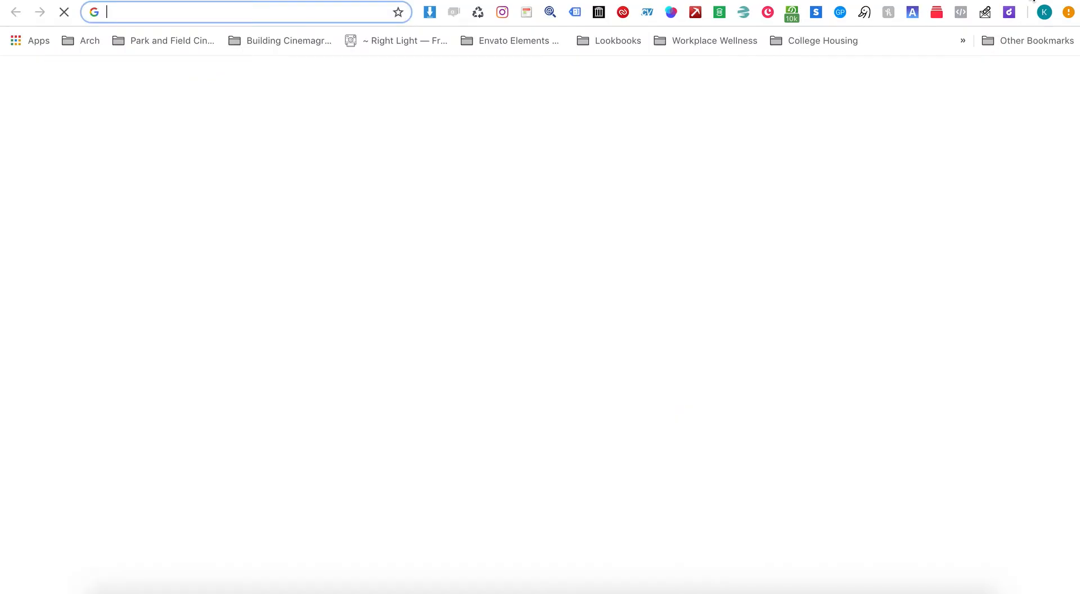
key(super+v)
key(Return)
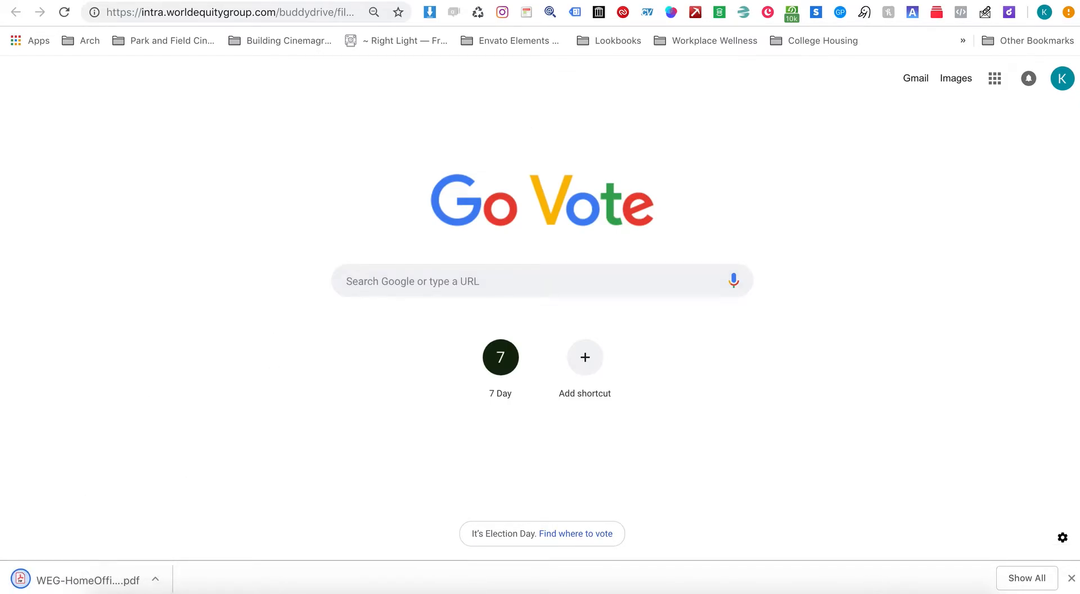
key(super+w)
key(ctrl+shift+Tab)
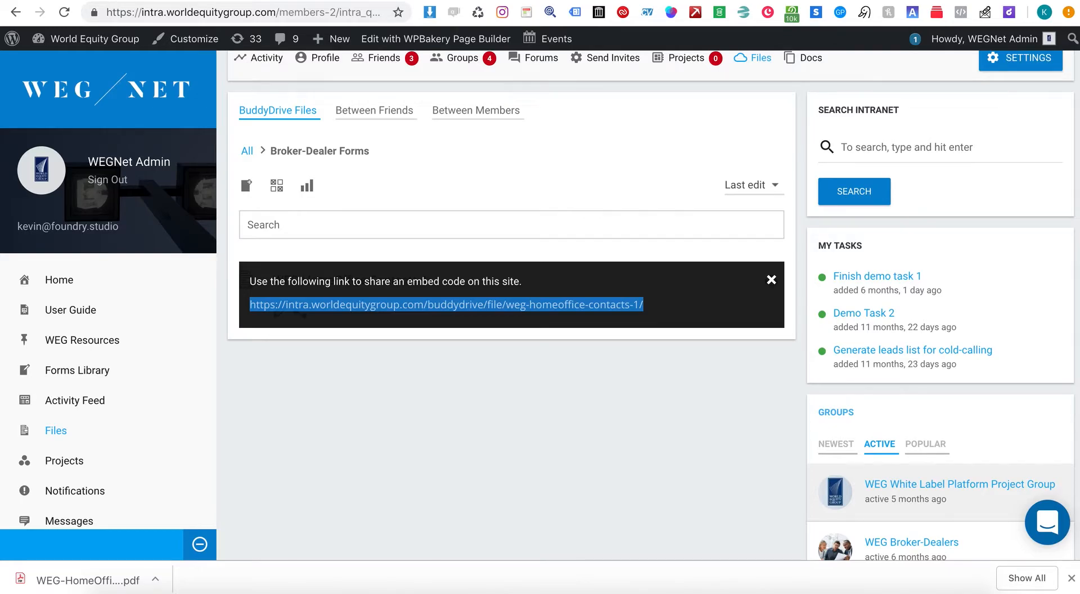
Step: Copy the WEG-HomeOffice-Contacts-1 share URL again and switch back to the page editor with the open FAQ settings
triple_click(458, 304)
key(ctrl+c)
click(794, 1)
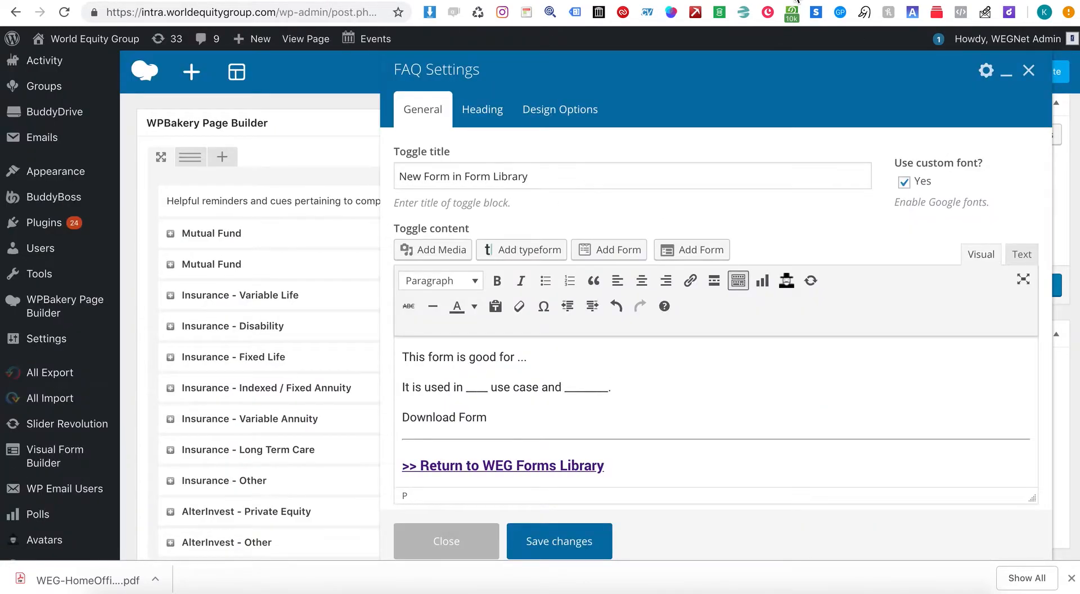
Step: Link the "Download Form" text to the copied weg-homeoffice-contacts-1 file URL and save the FAQ settings
click(531, 415)
drag(508, 416, 393, 416)
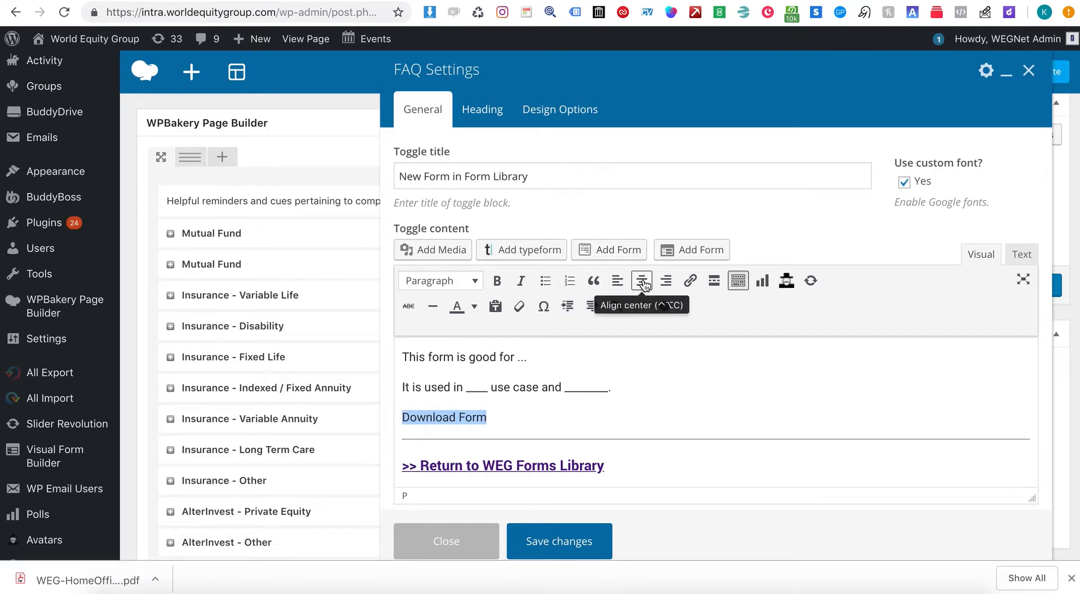
click(691, 282)
key(ctrl+v)
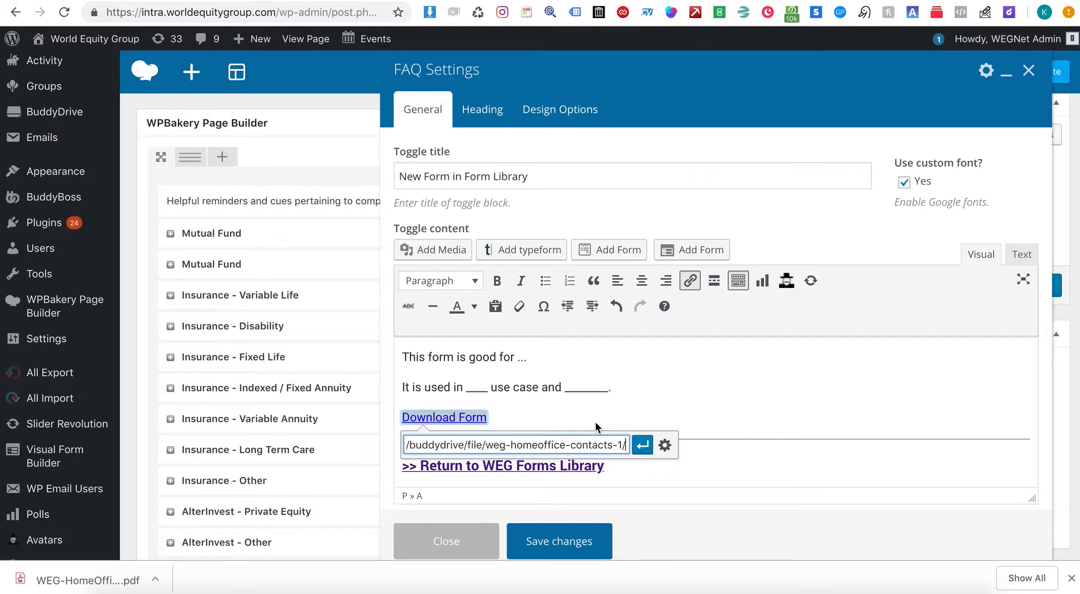
click(641, 445)
click(717, 363)
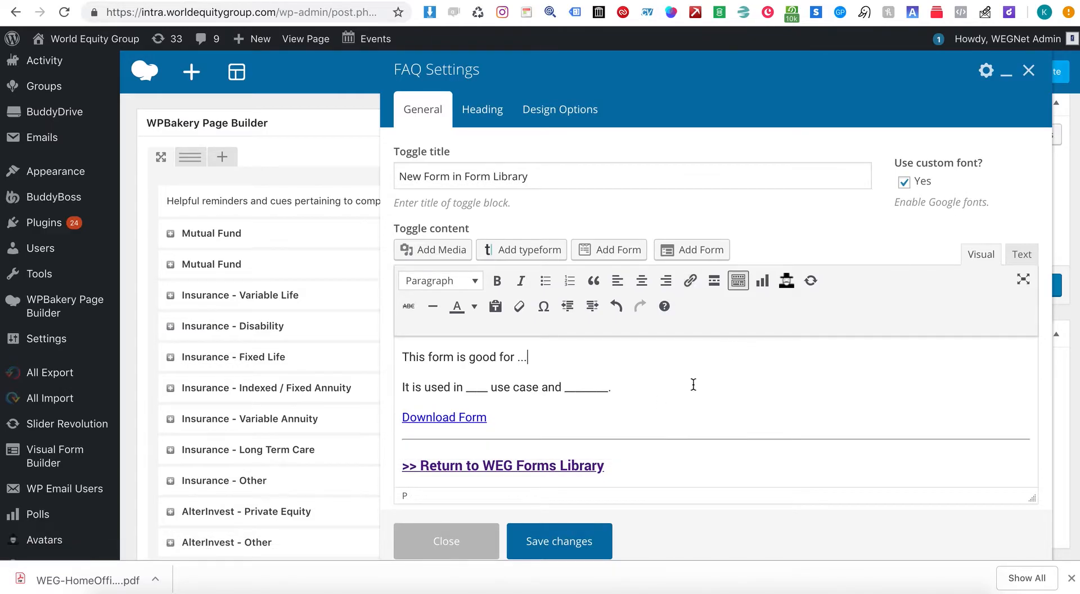
click(532, 545)
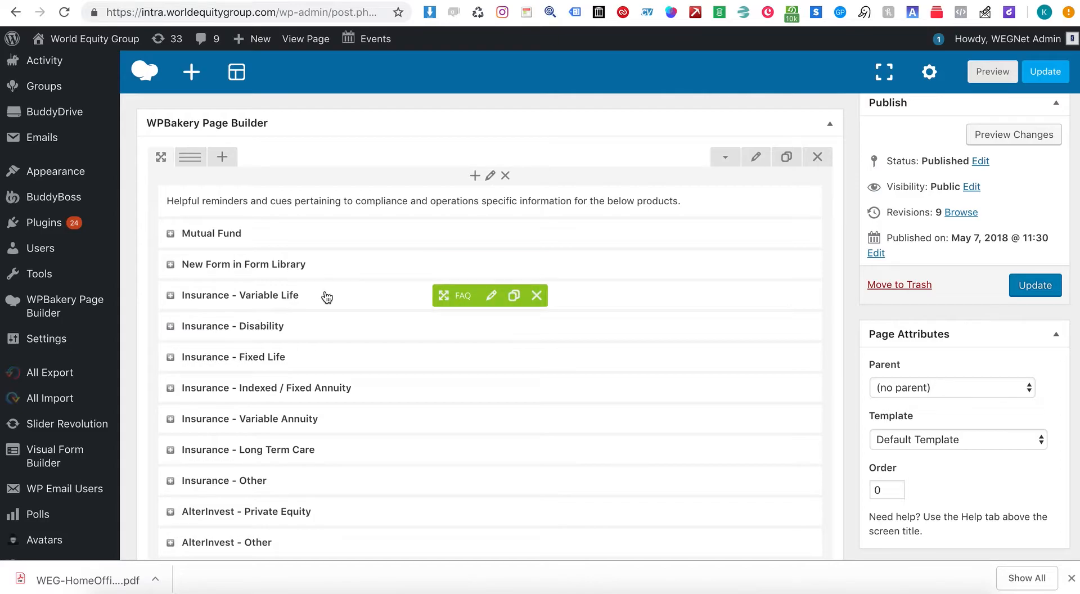
Step: Look over the page's FAQ toggles and delete the "New Form in Form Library" entry, confirming the removal
scroll(325, 292, down, 20)
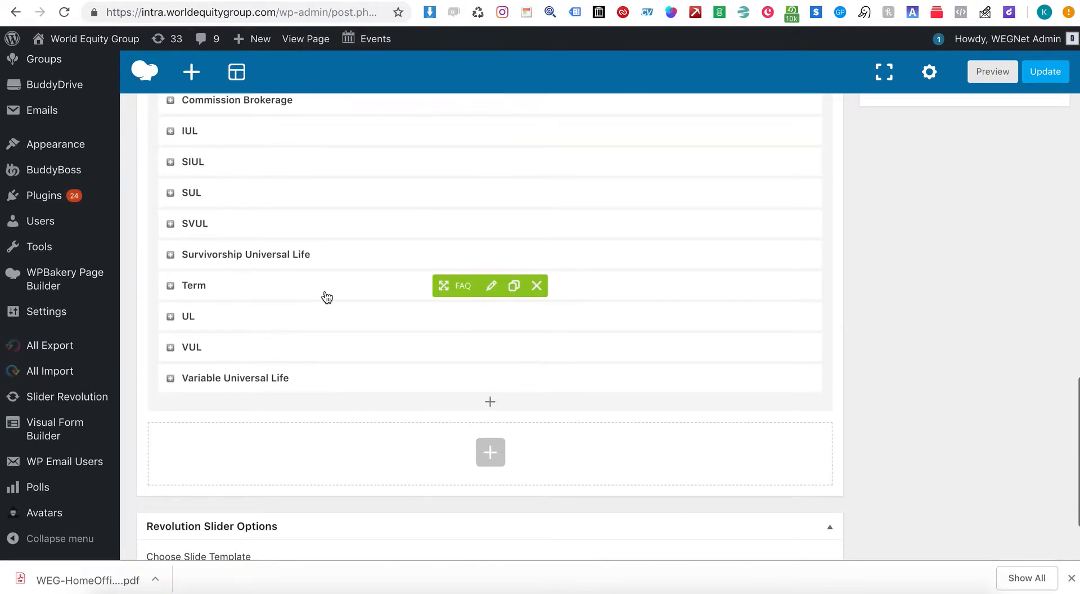
scroll(465, 359, up, 20)
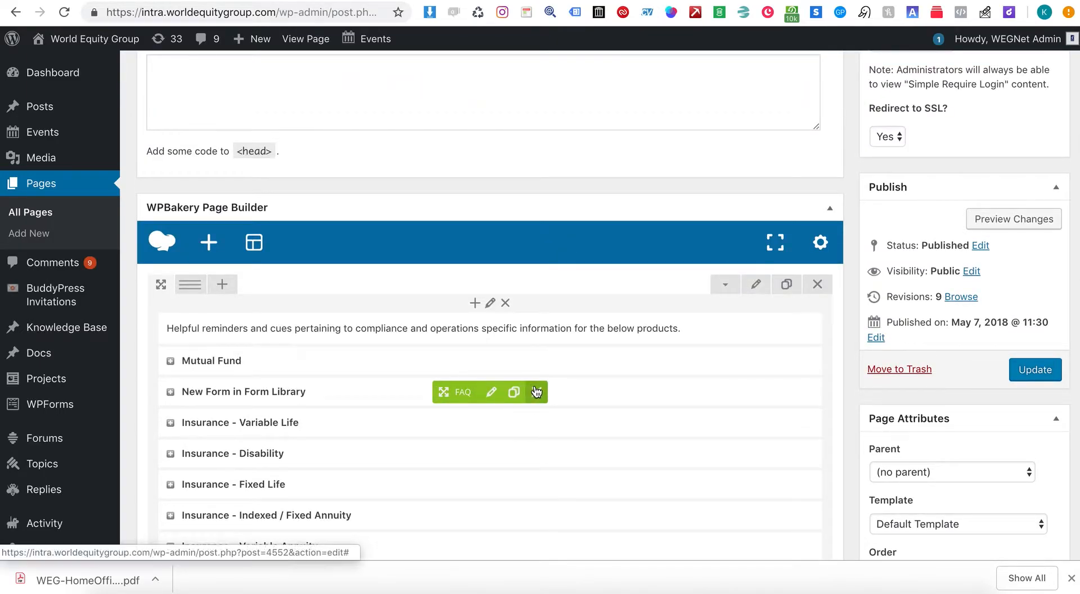
click(536, 392)
click(682, 102)
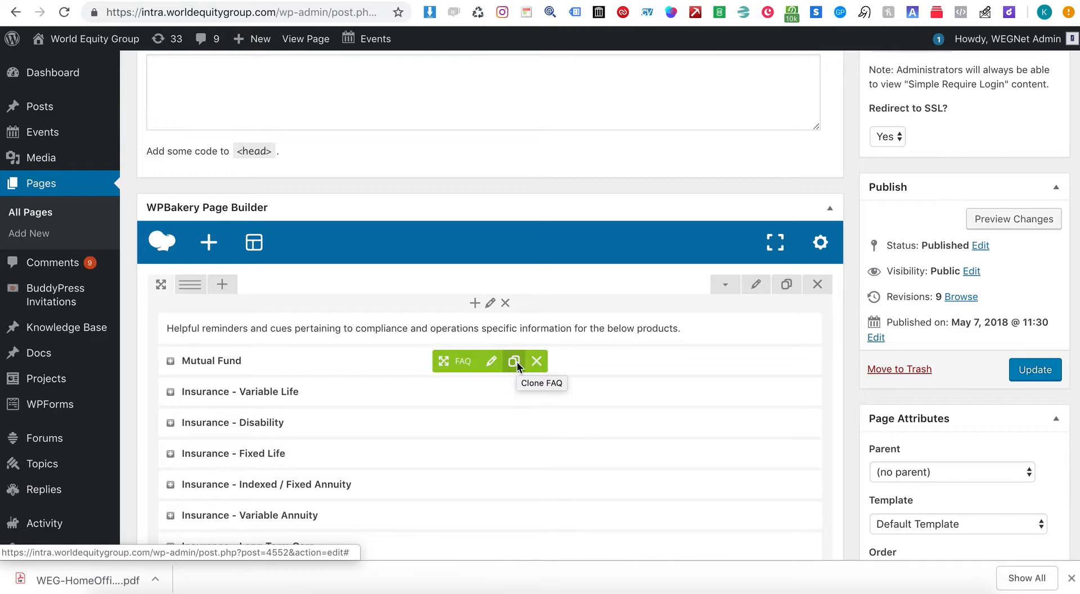
Step: Clone the Mutual Fund FAQ toggle and set the copy's title to "New Form Title"
click(516, 362)
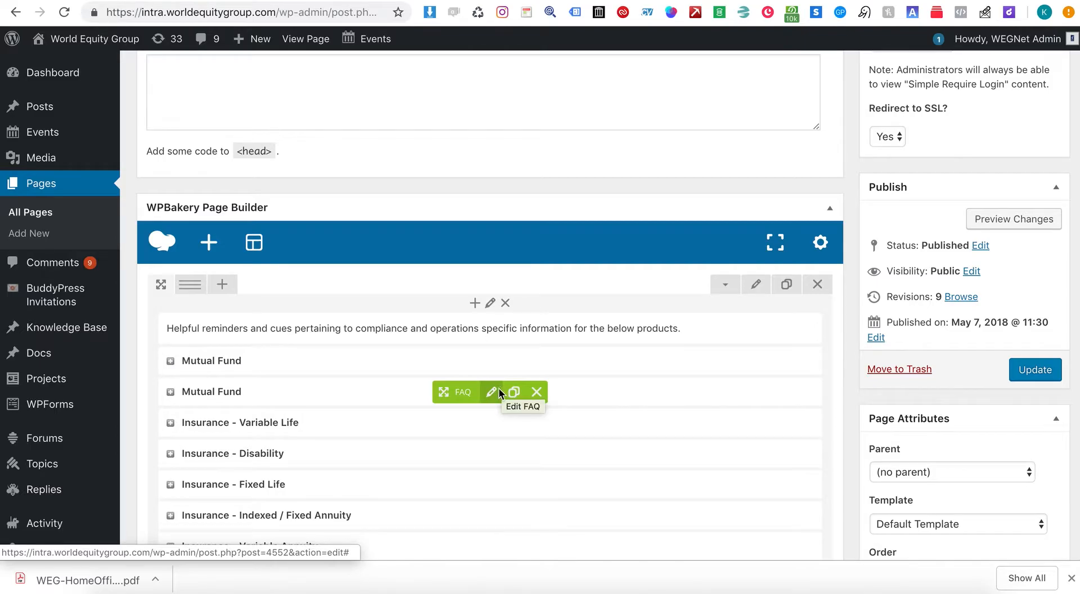
click(491, 392)
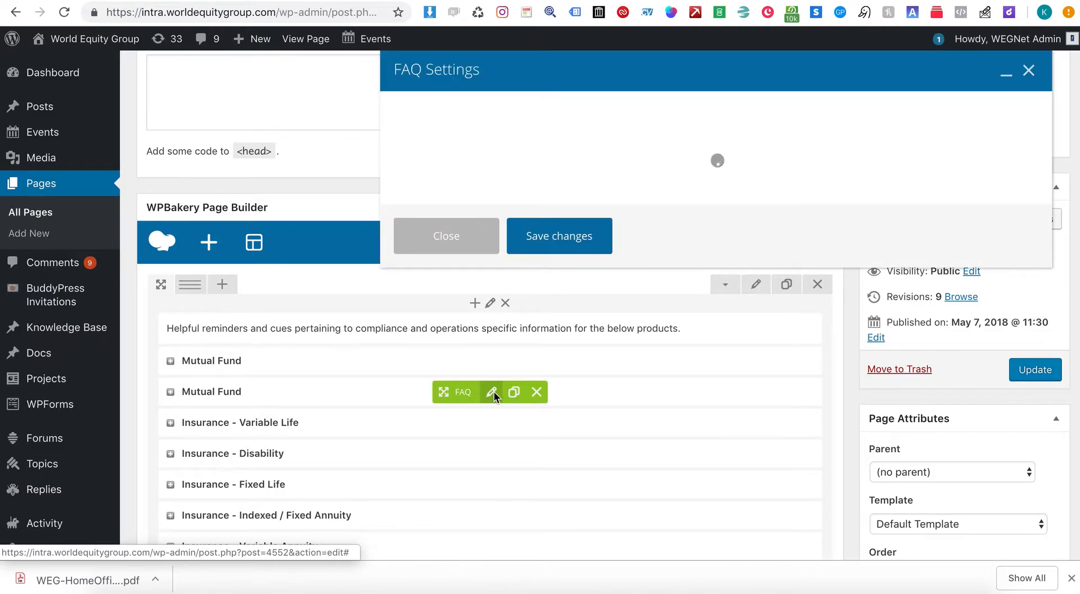
triple_click(498, 166)
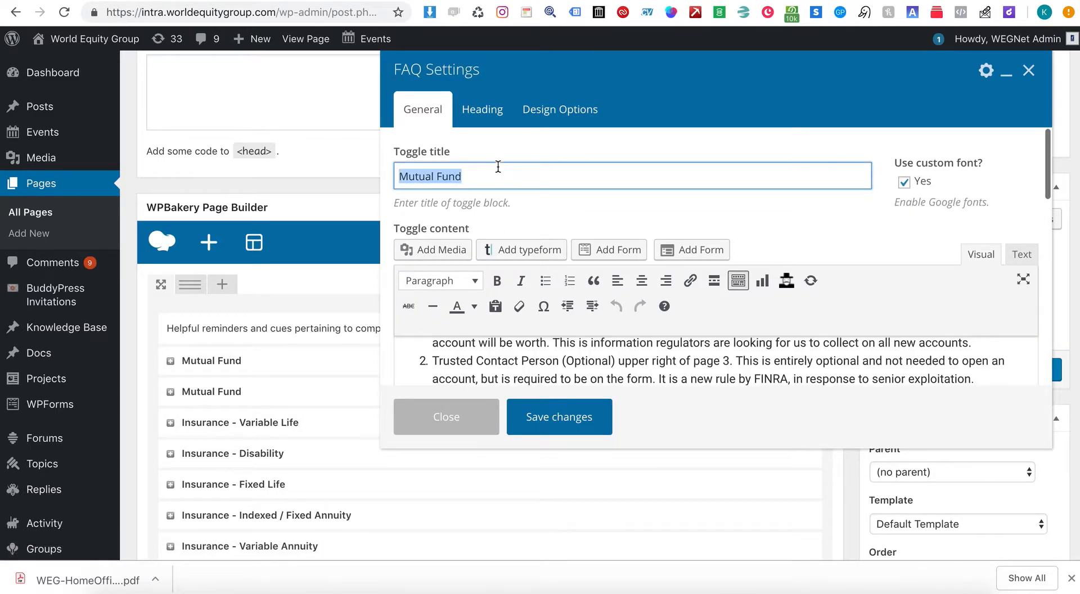
text(New Fo)
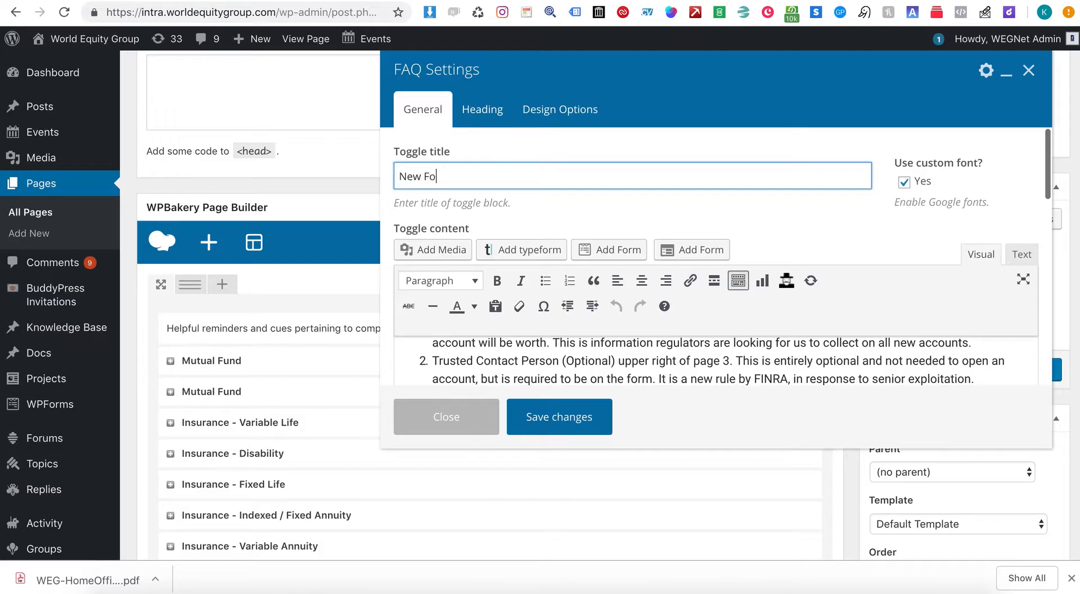
text(rm Title)
Step: Replace the entire toggle content with "This form is good for ...." and enlarge the FAQ settings dialog
right_click(1063, 528)
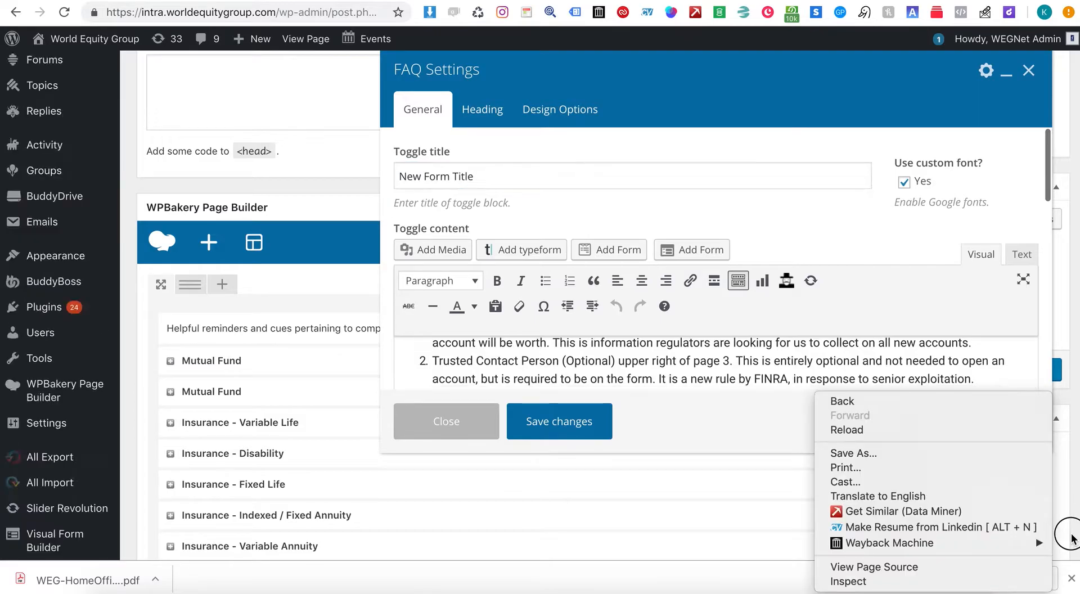
click(766, 360)
click(816, 362)
key(ctrl+a)
key(BackSpace)
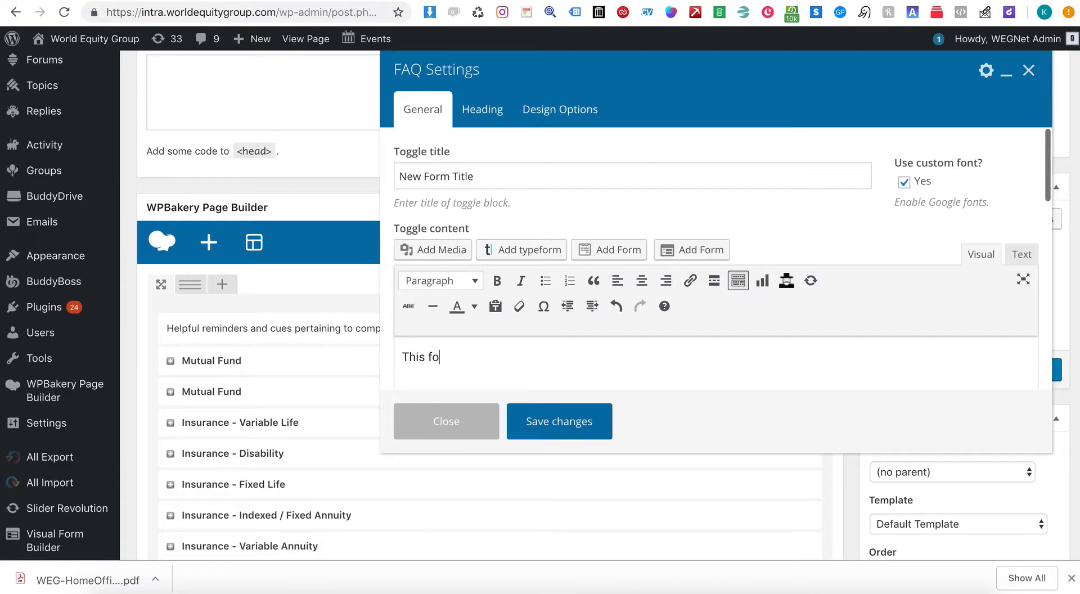
text(This form is good for ...)
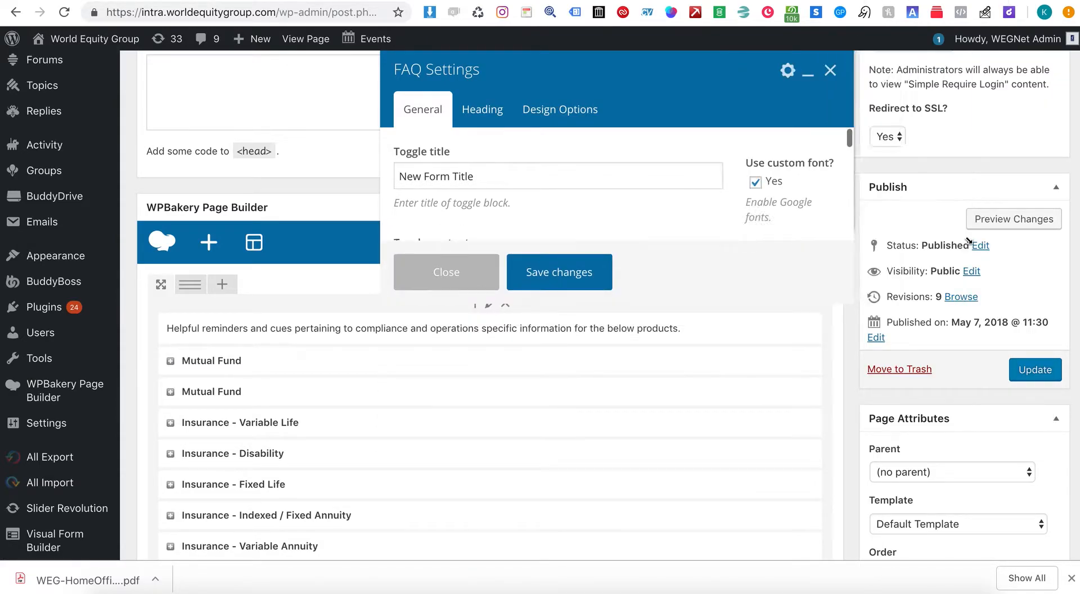
drag(959, 299, 1027, 544)
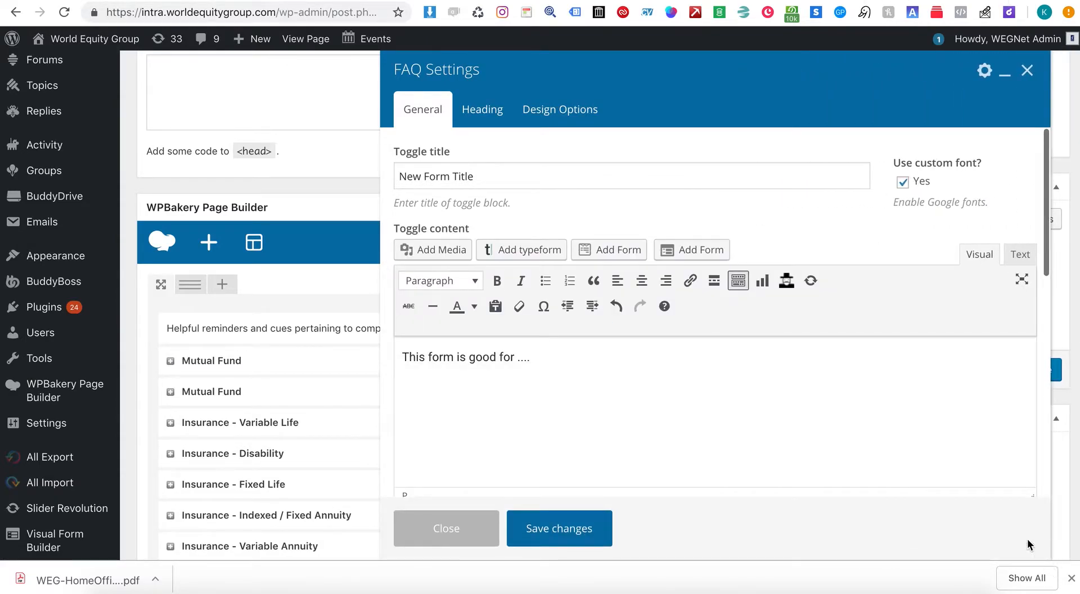
Step: Add the line "Download This Form" below the first paragraph, separated by an empty paragraph
key(Return)
text(ownload This)
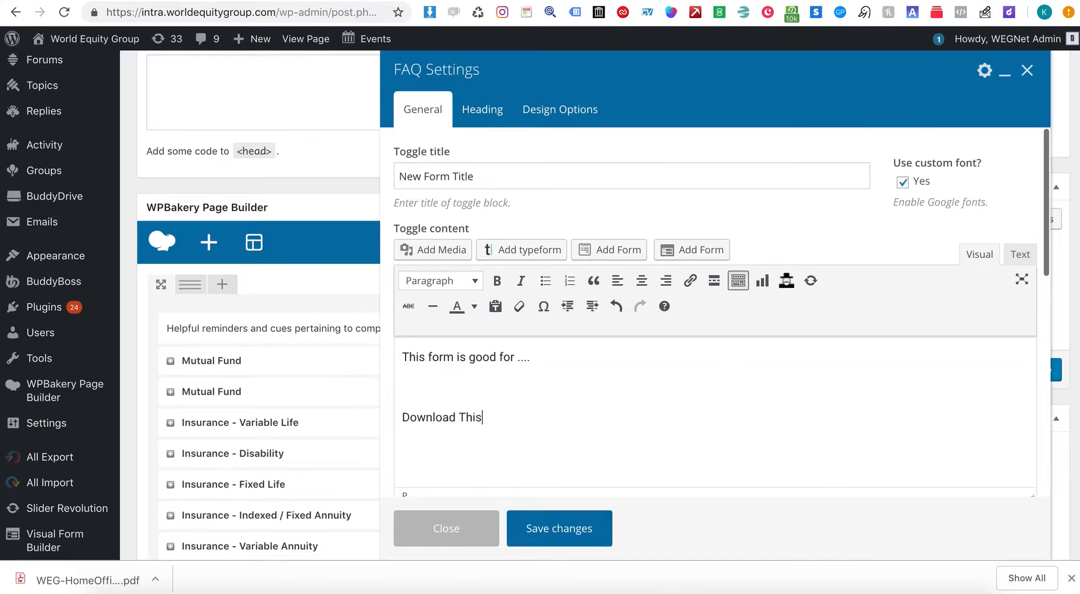
text( Form)
Step: Link the "Download This Form" text to the copied weg-homeoffice-contacts-1 file URL and save the FAQ settings
drag(544, 419, 392, 423)
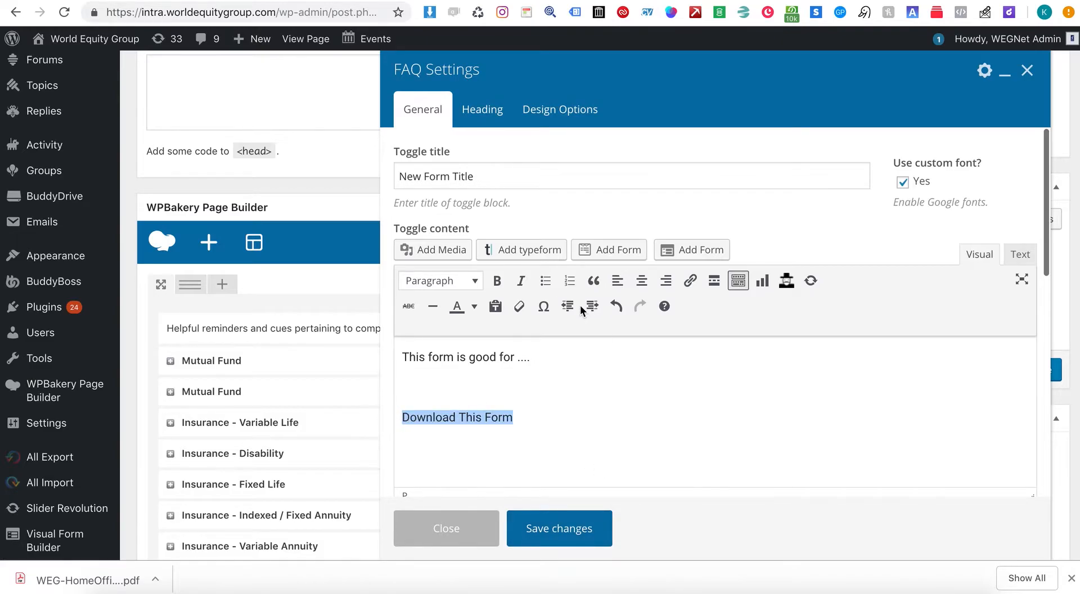
click(690, 280)
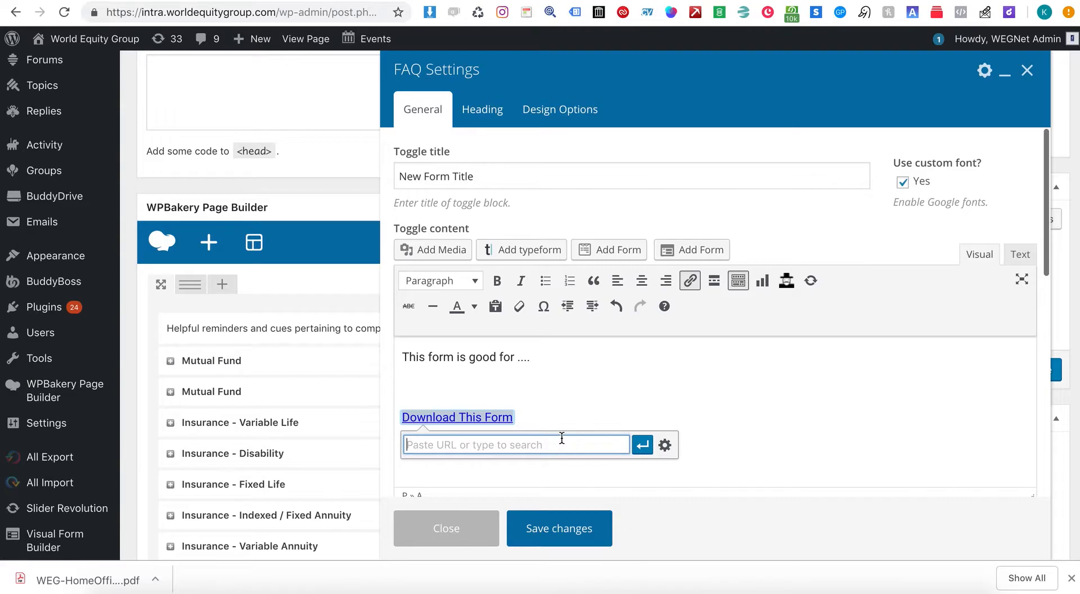
key(ctrl+v)
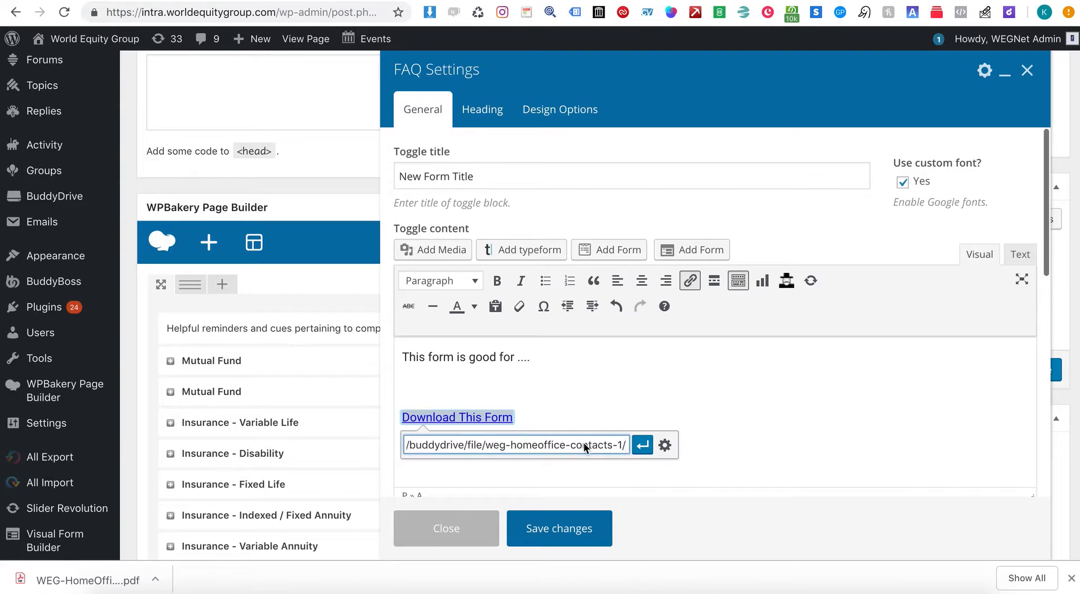
key(Return)
click(556, 530)
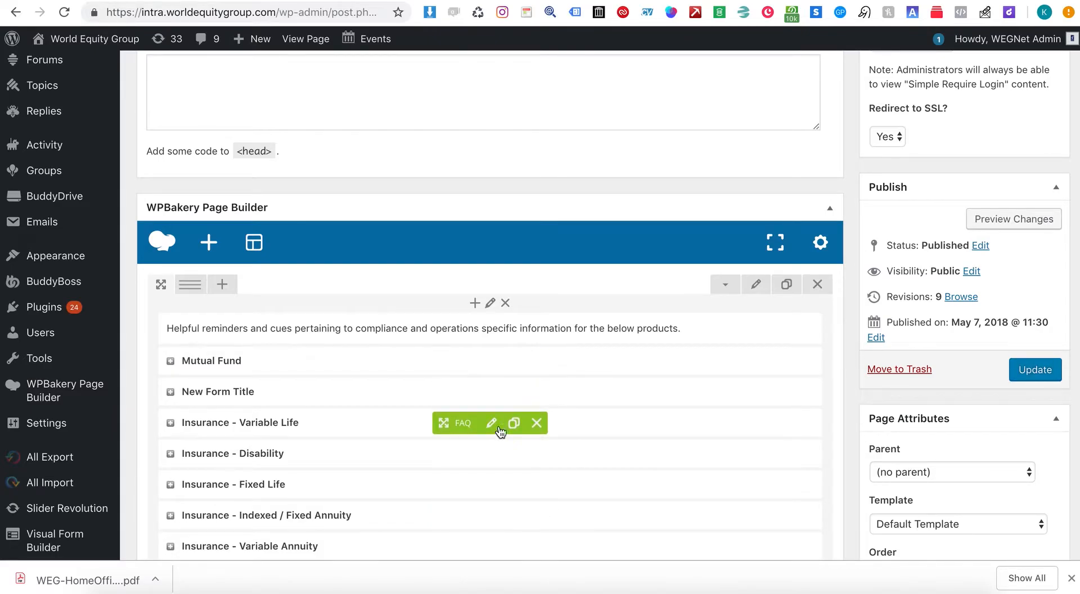
Step: Move the New Form Title toggle directly below Insurance - Disability
click(490, 424)
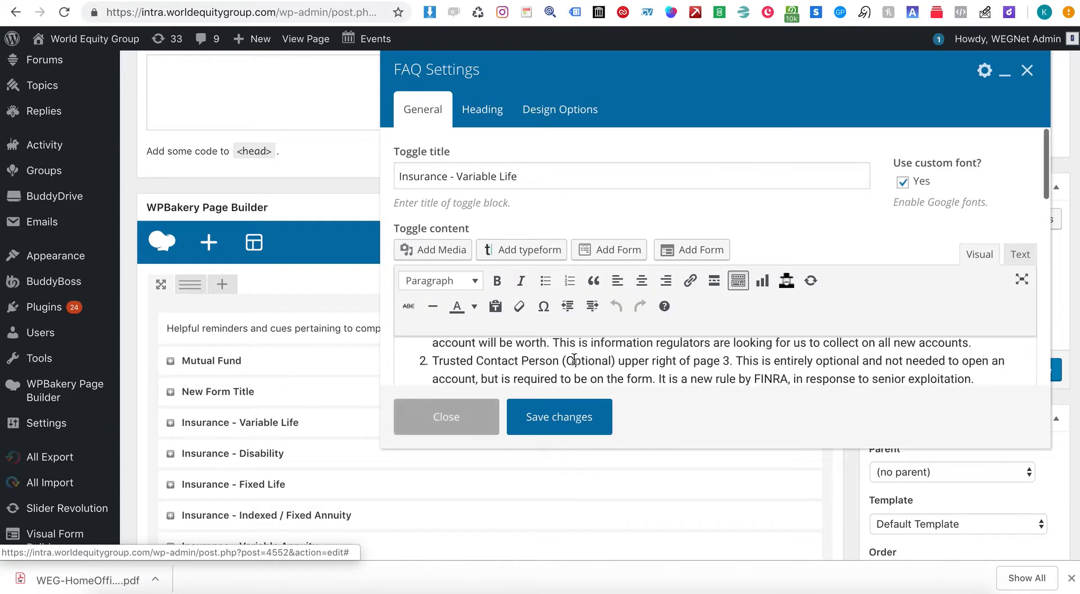
click(450, 419)
mouse_move(460, 389)
mouse_down()
mouse_move(448, 473)
mouse_move(461, 348)
mouse_move(458, 479)
mouse_up()
Step: Append "dsfddf" to the first paragraph of the New Form Title toggle and save the changes
click(491, 454)
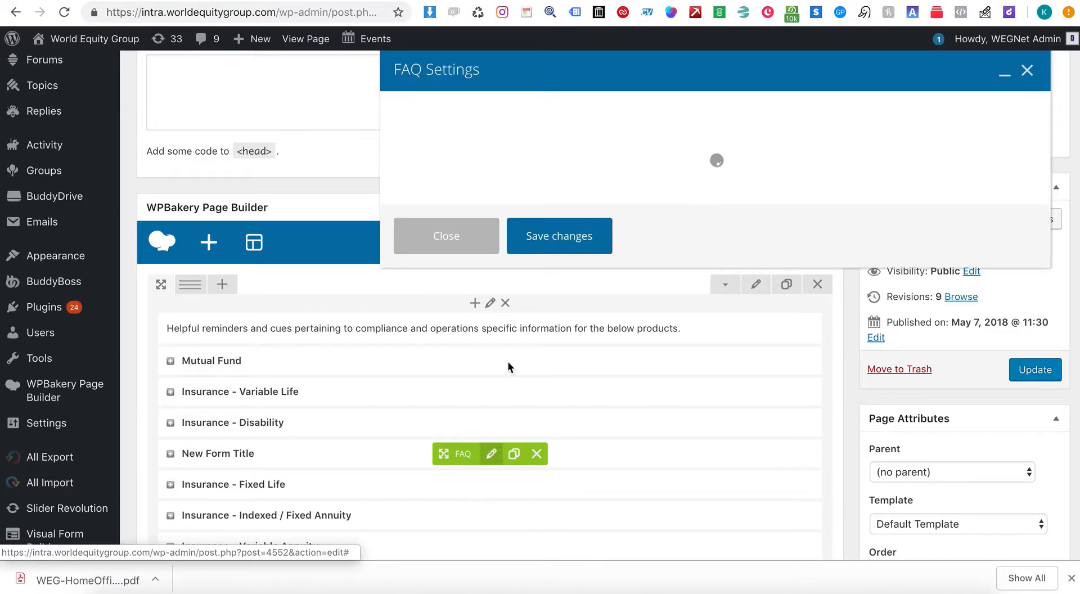
click(578, 359)
text(dsfddf)
click(588, 422)
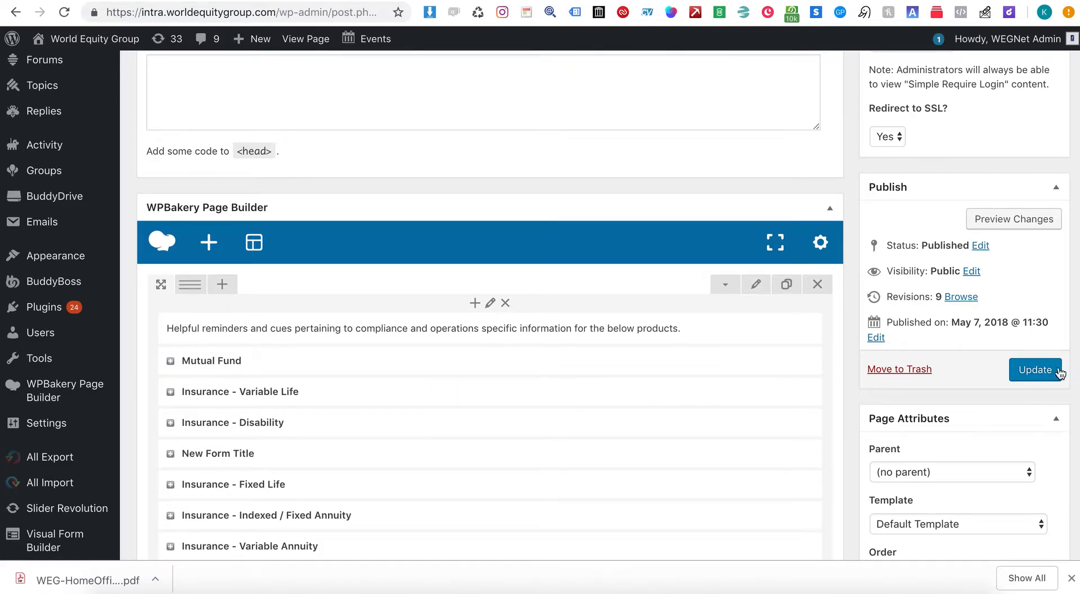
Step: Update the Product Compliance + Operations FAQs page and open its published version through the permalink
click(1039, 370)
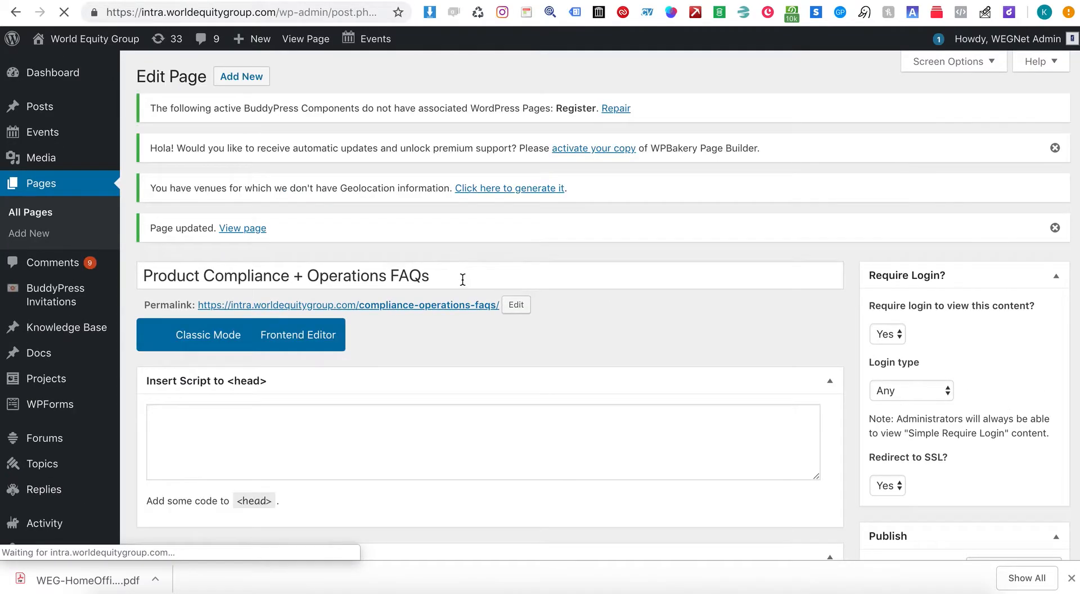
click(458, 306)
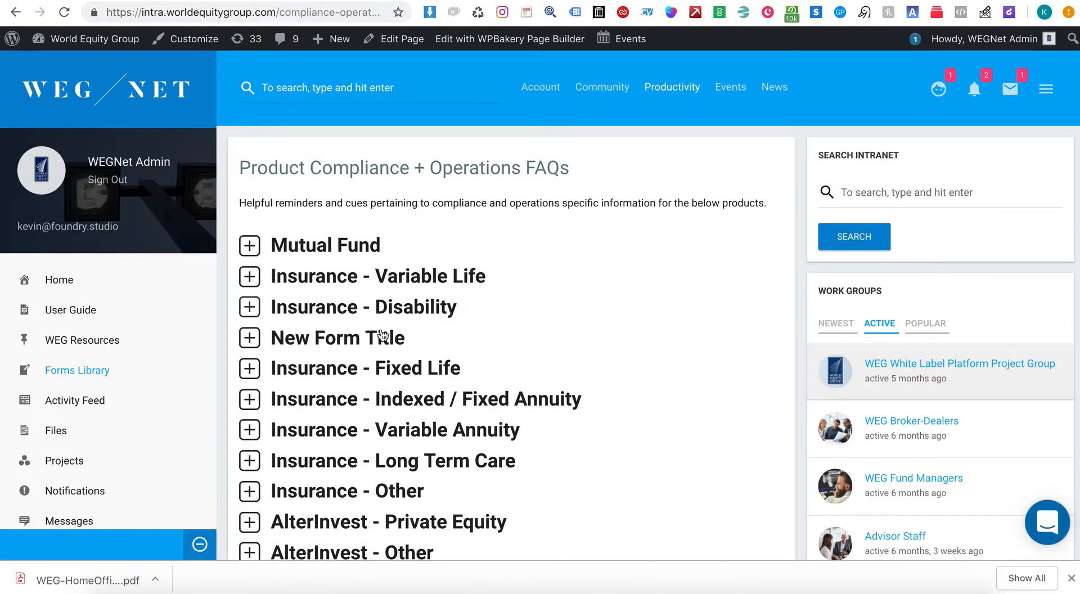
Step: Expand the New Form Title toggle on the published page and test its "Download This Form" link
click(368, 336)
scroll(375, 333, down, 1)
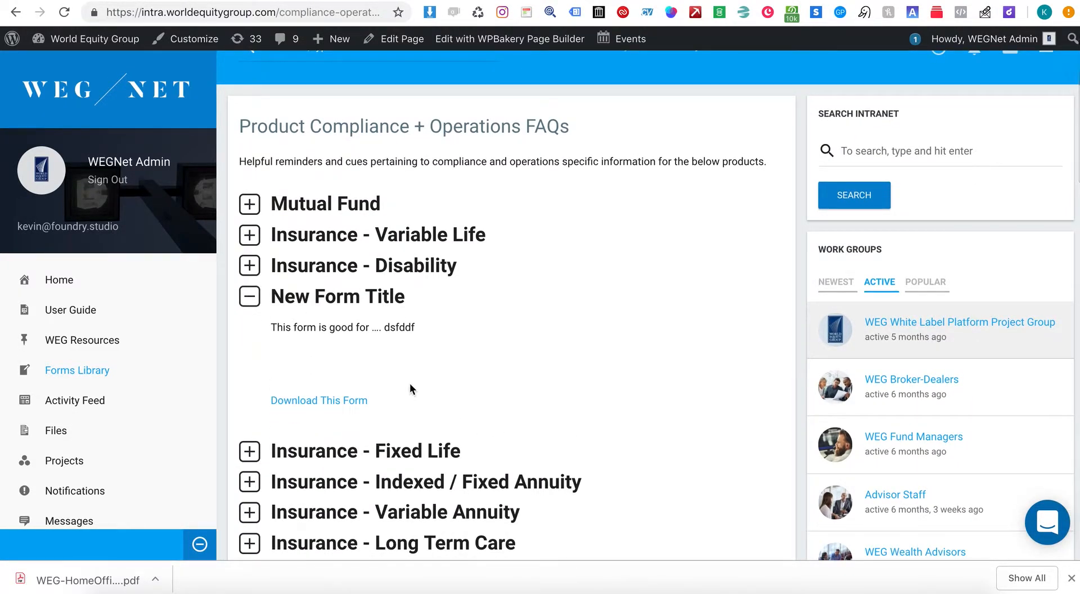
click(337, 400)
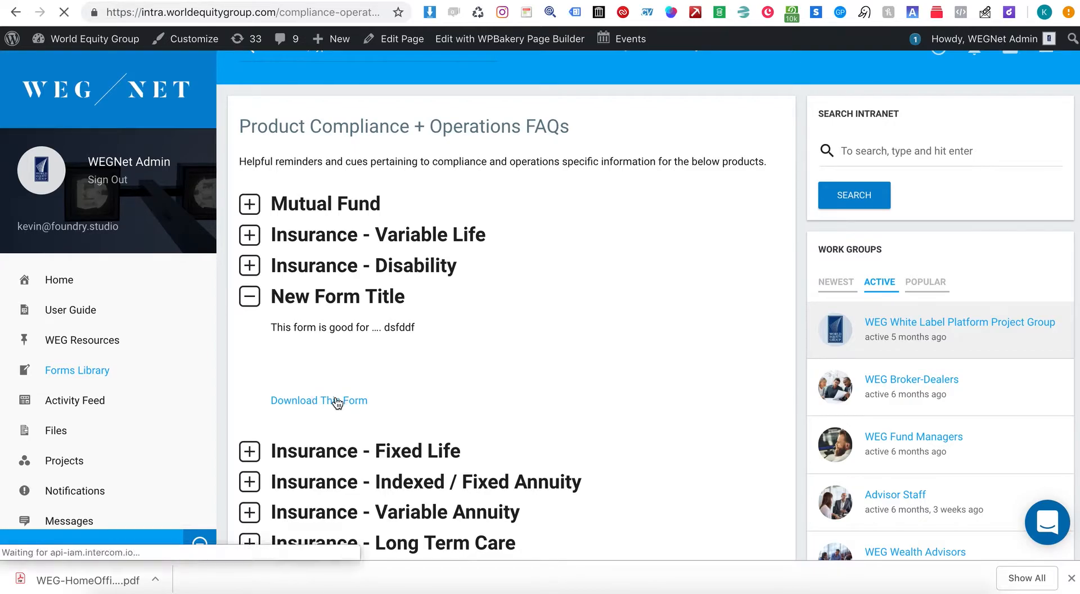